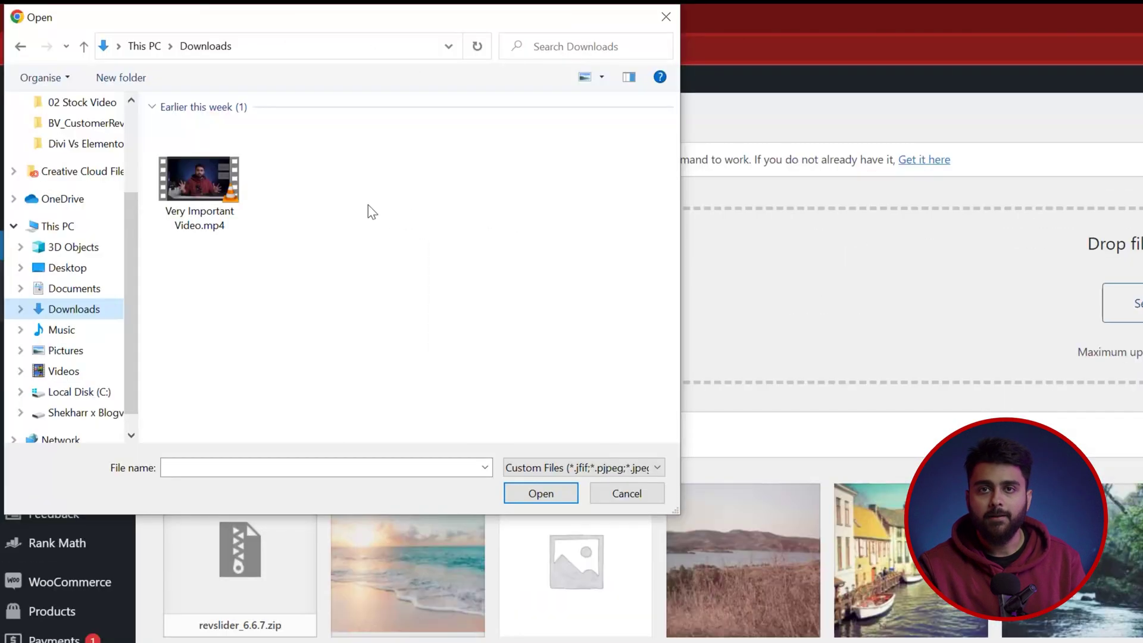
Step: Select Very Important Video.mp4 in the Open dialog and try uploading it to WordPress media
click(232, 190)
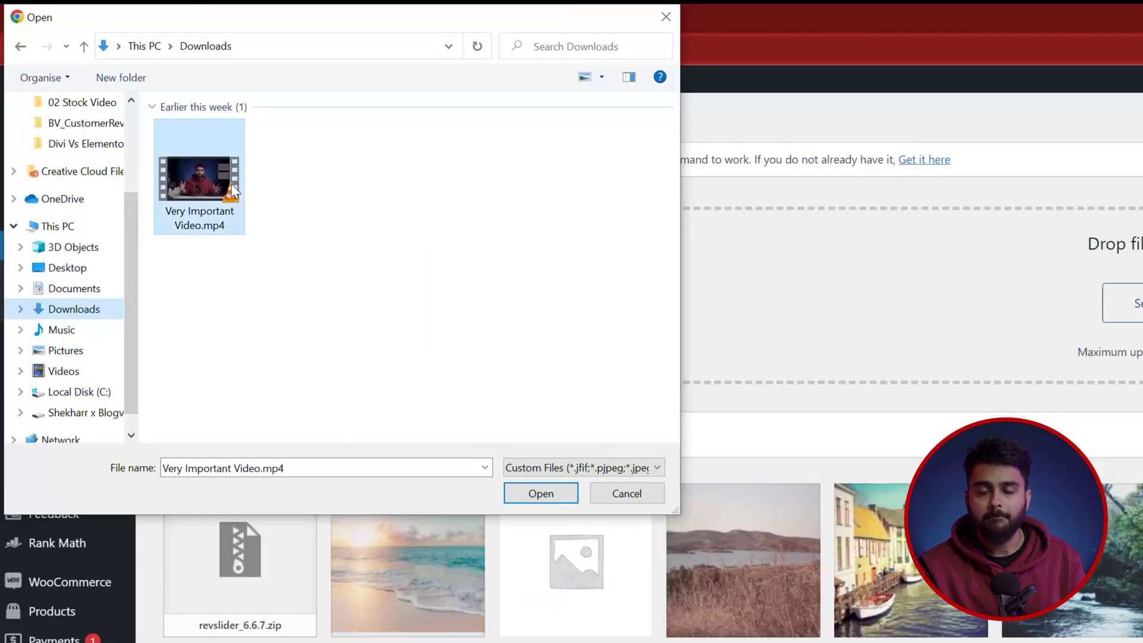
click(548, 489)
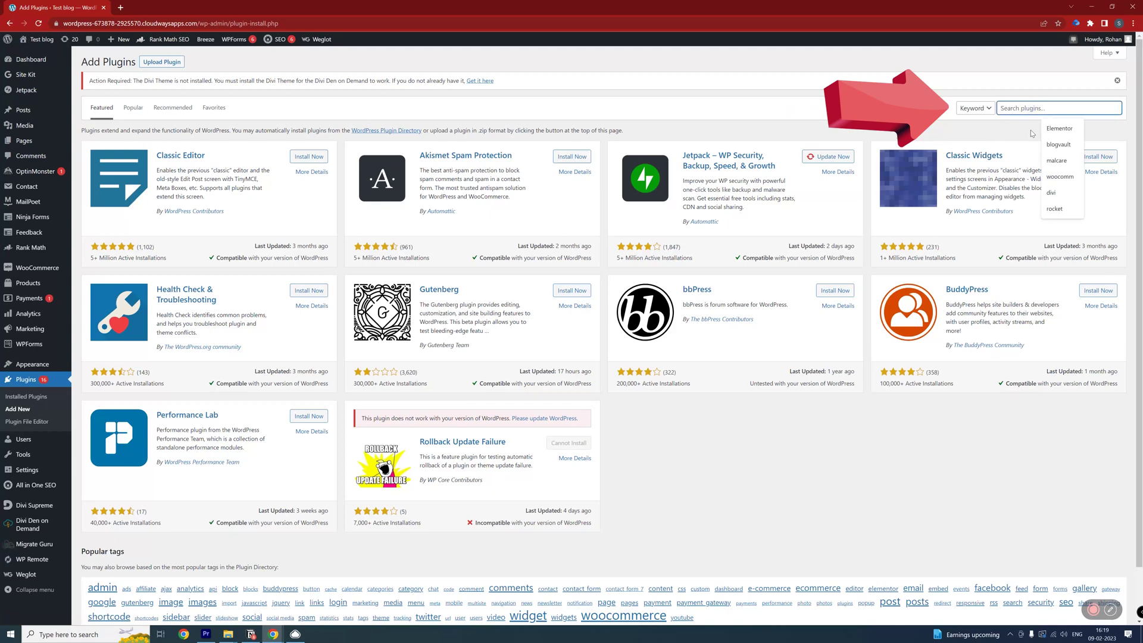
Step: Search the WordPress plugins for 'Increase Upload plugin'
text(Increase Upload plugin)
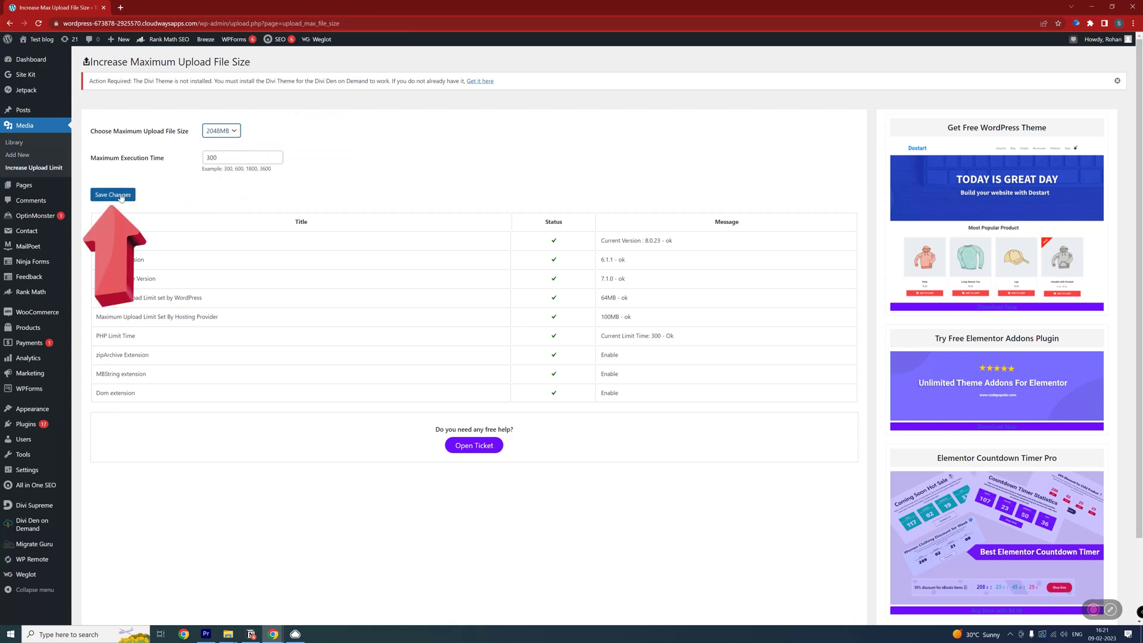
Step: Save 2048MB as the WordPress maximum upload file size
click(121, 195)
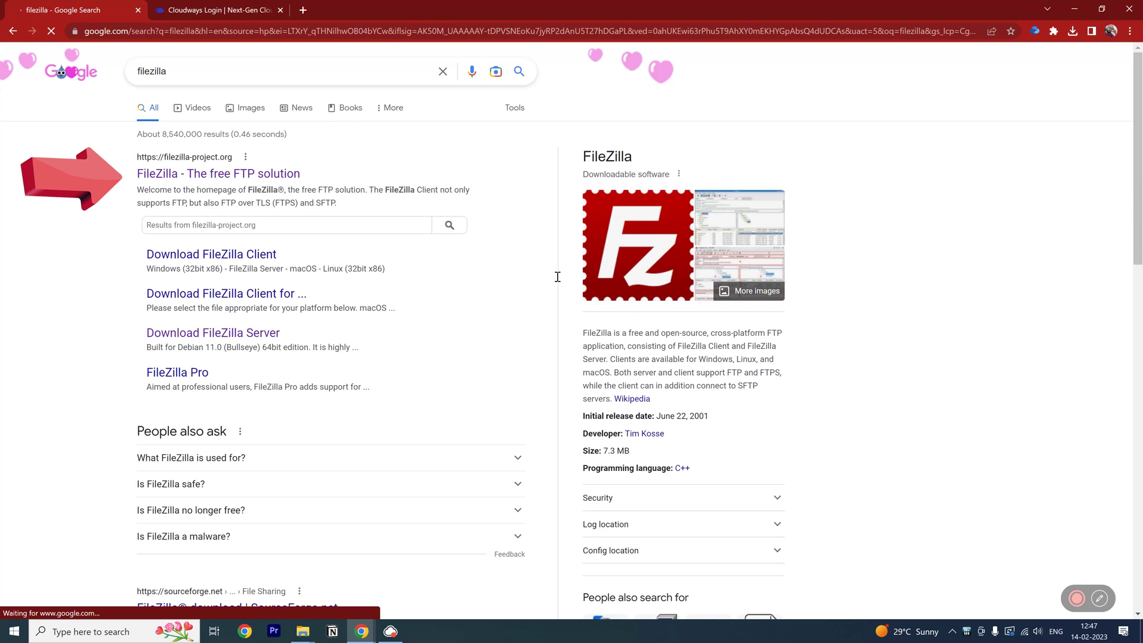
Step: Download the free FileZilla Client installer from filezilla-project.org
click(262, 174)
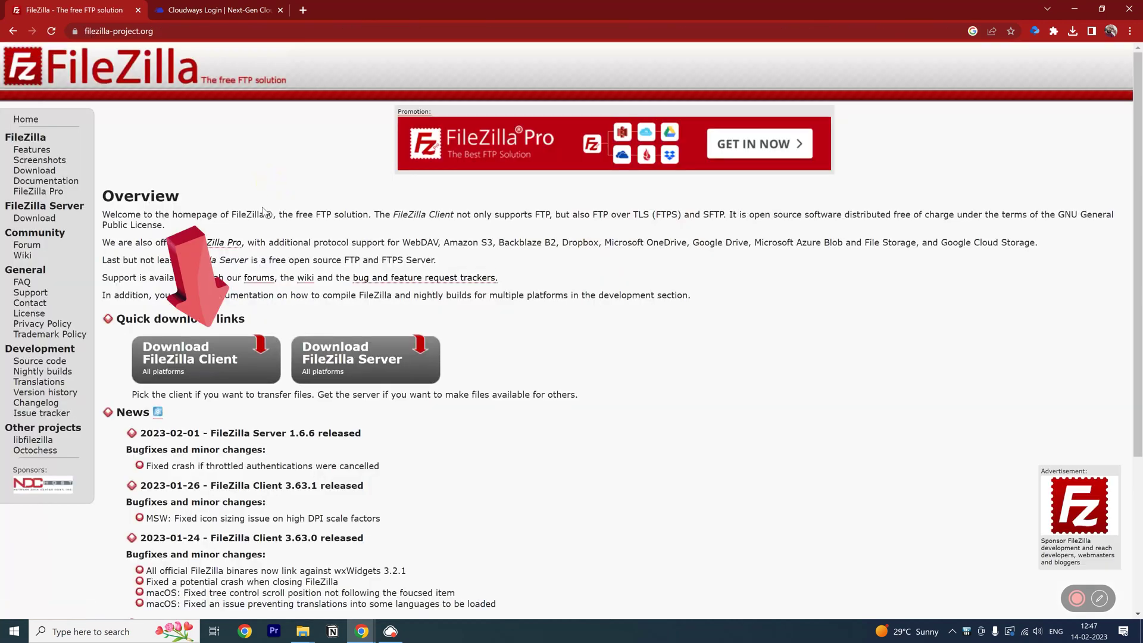
click(200, 369)
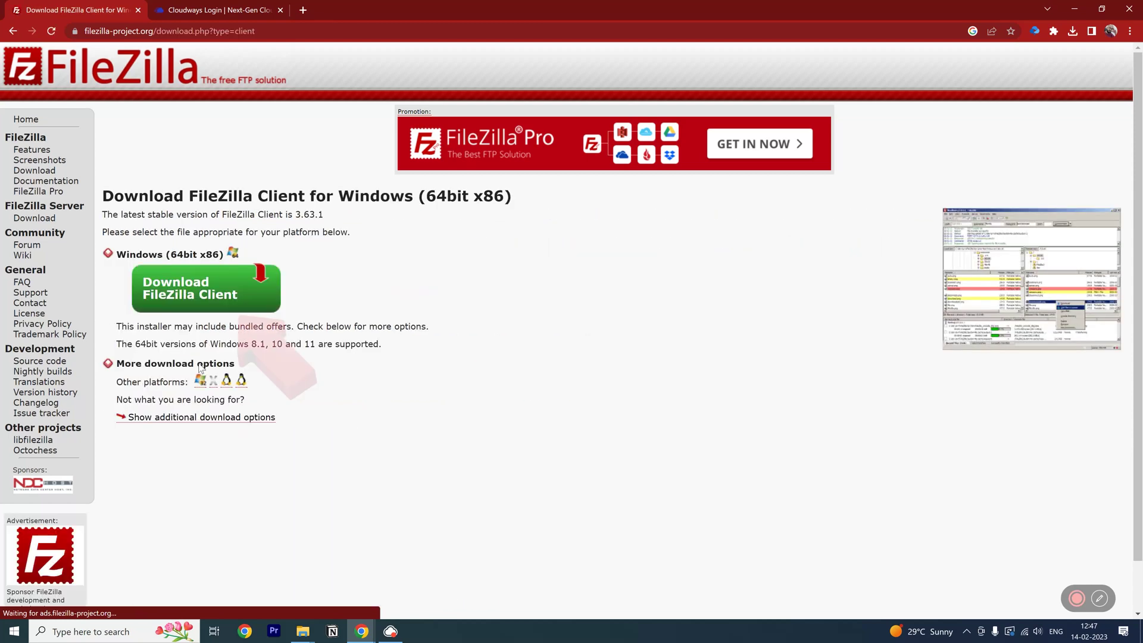
click(203, 291)
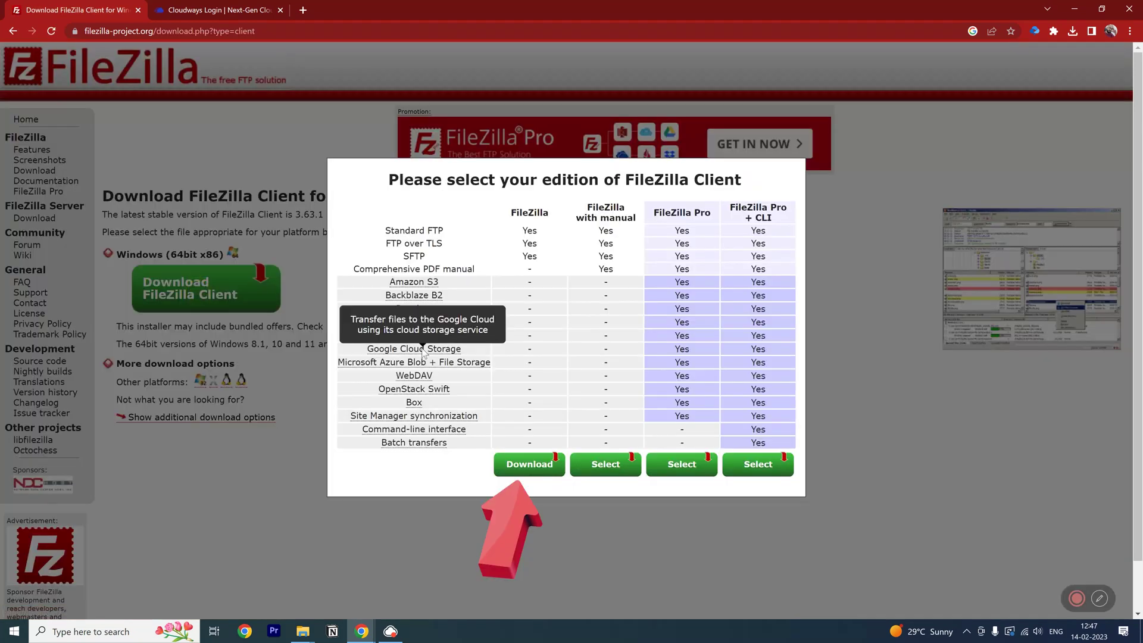
click(520, 468)
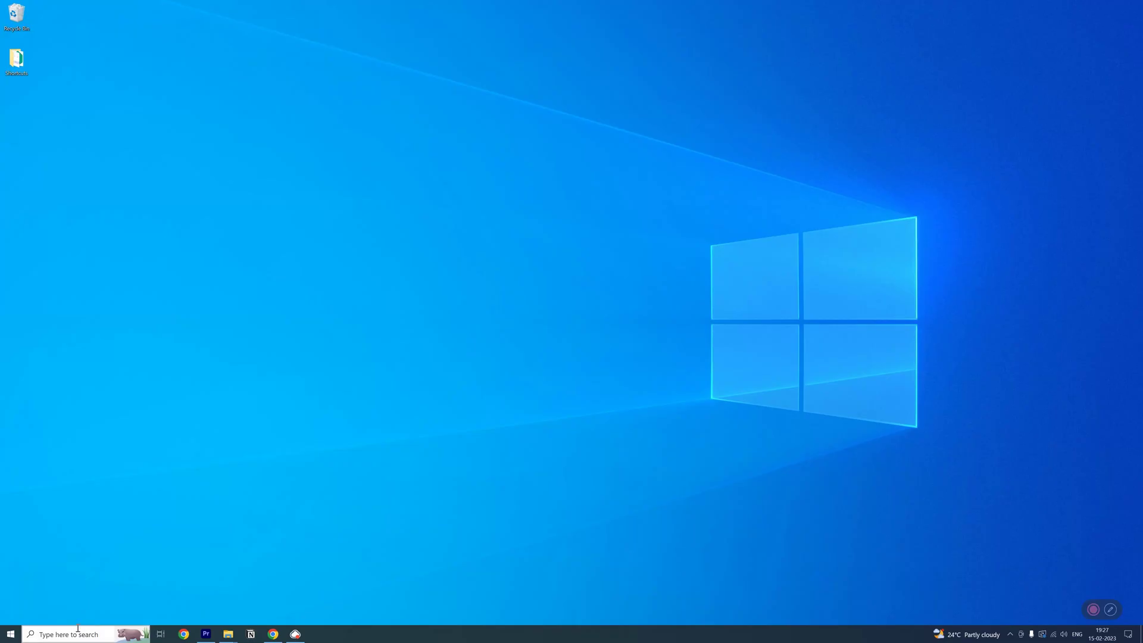
Step: Search Windows for 'file' to find and launch FileZilla
click(77, 628)
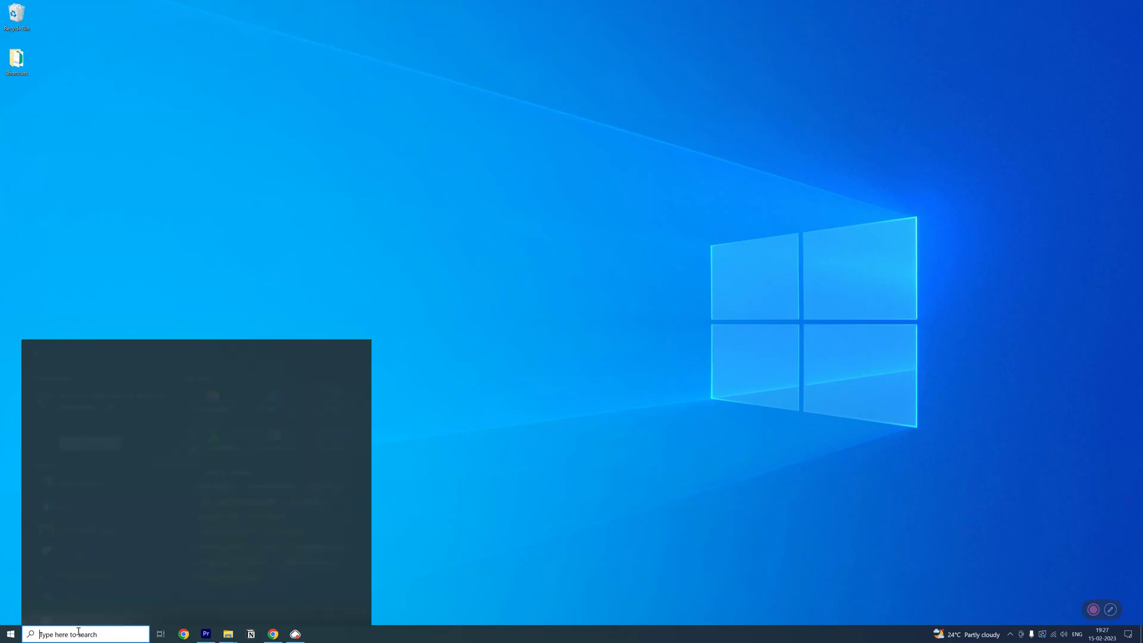
text(file)
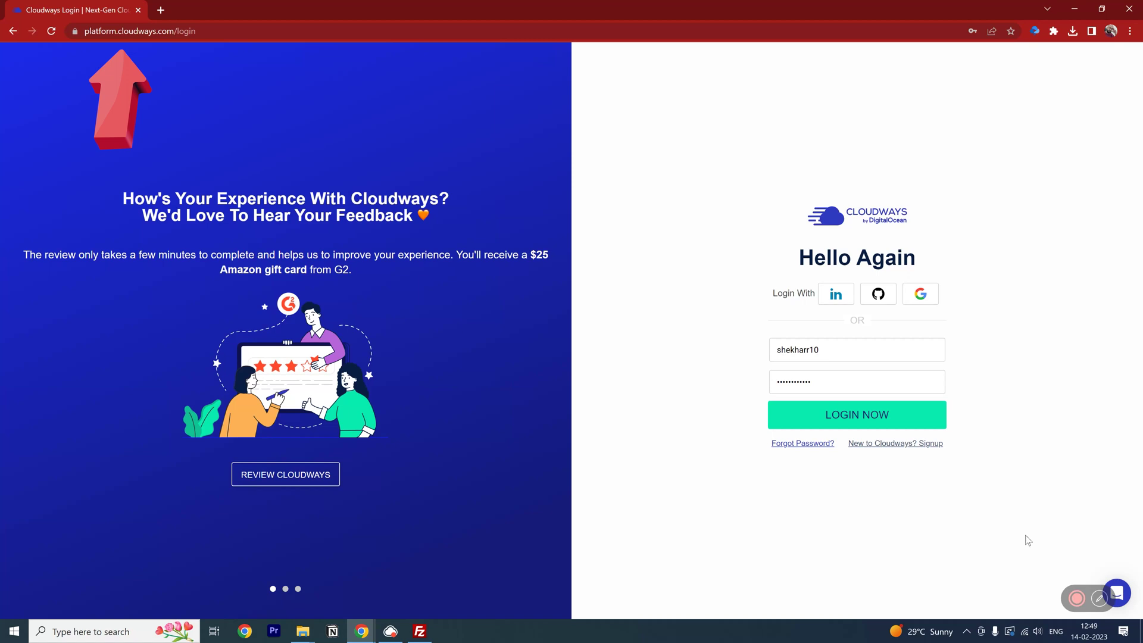
Step: Log in to Cloudways and open the rohan test site's Access Details through the search bar
click(861, 417)
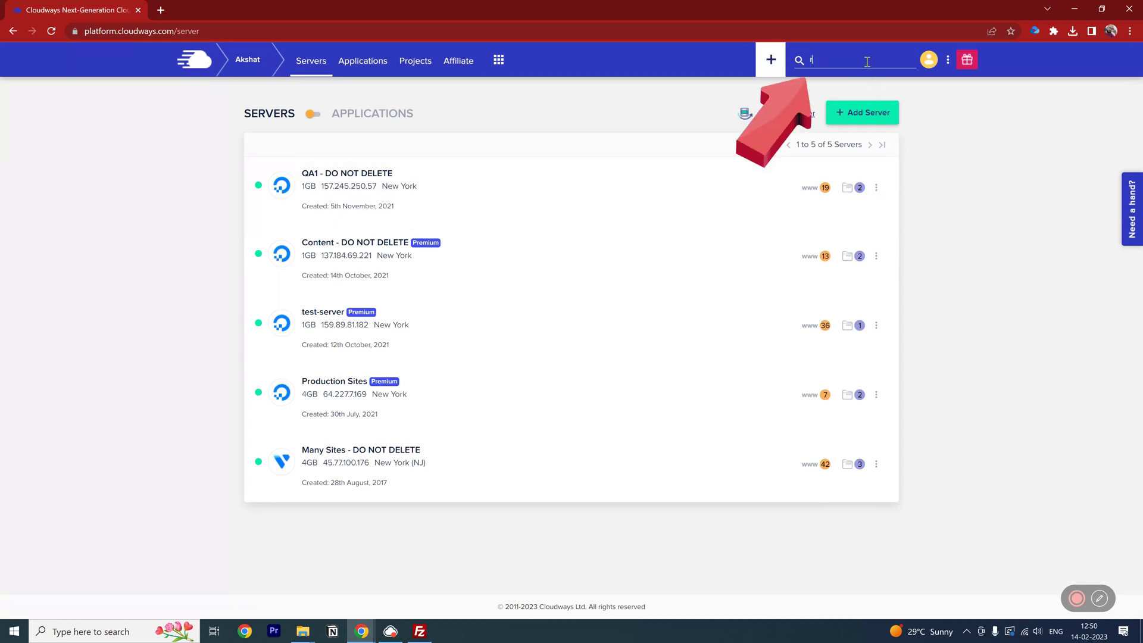
text(rohan)
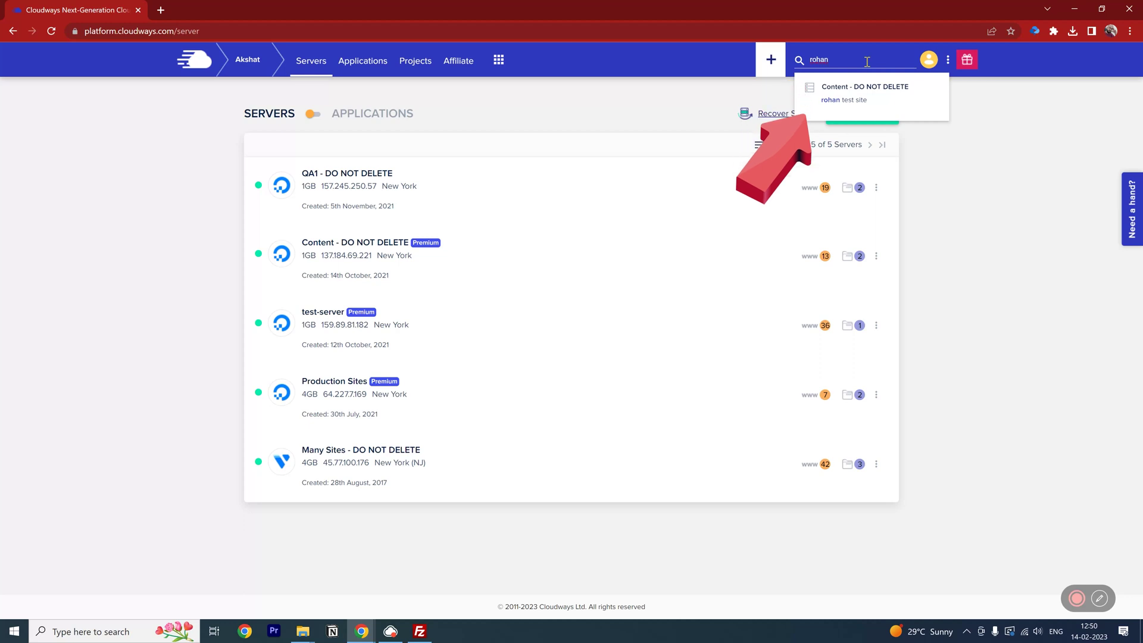
click(831, 101)
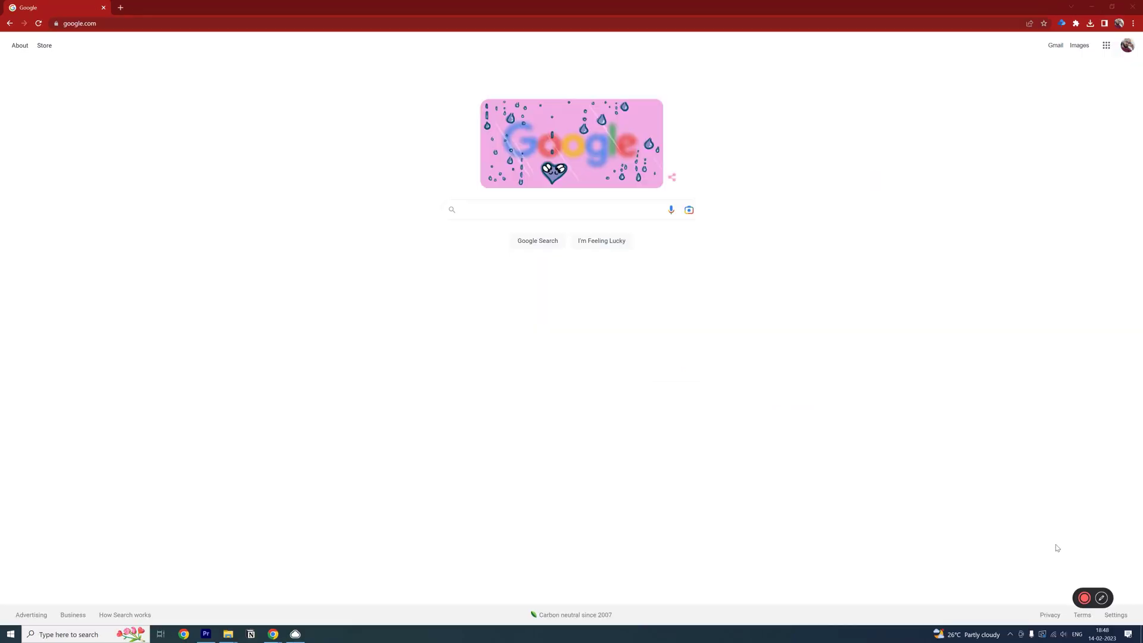
click(529, 211)
text(wh)
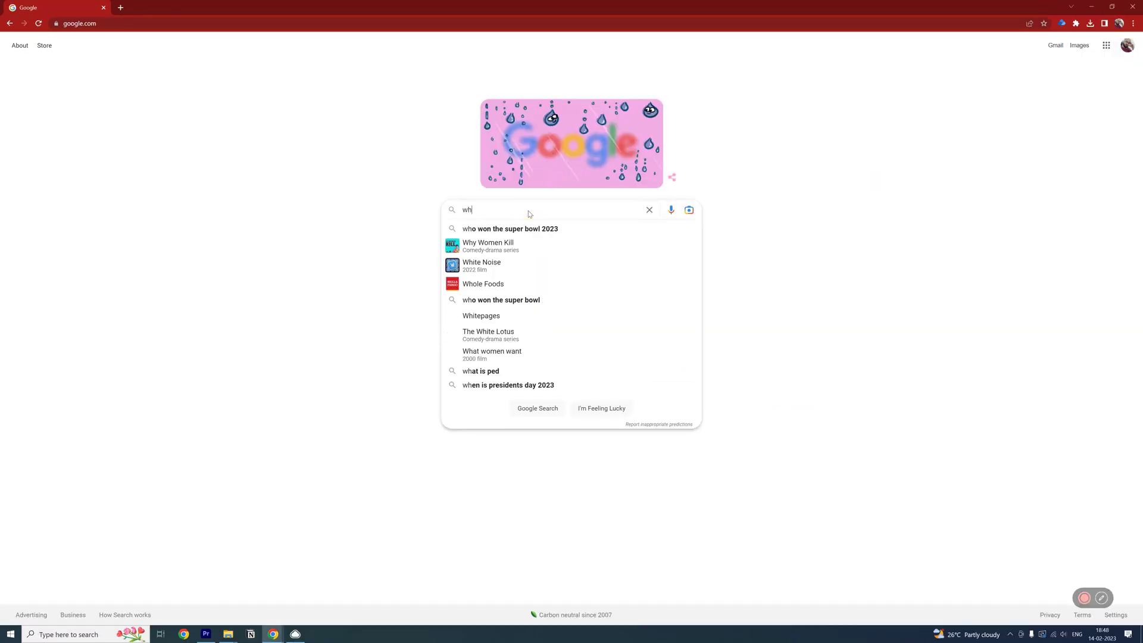
text(ere to find ftp de)
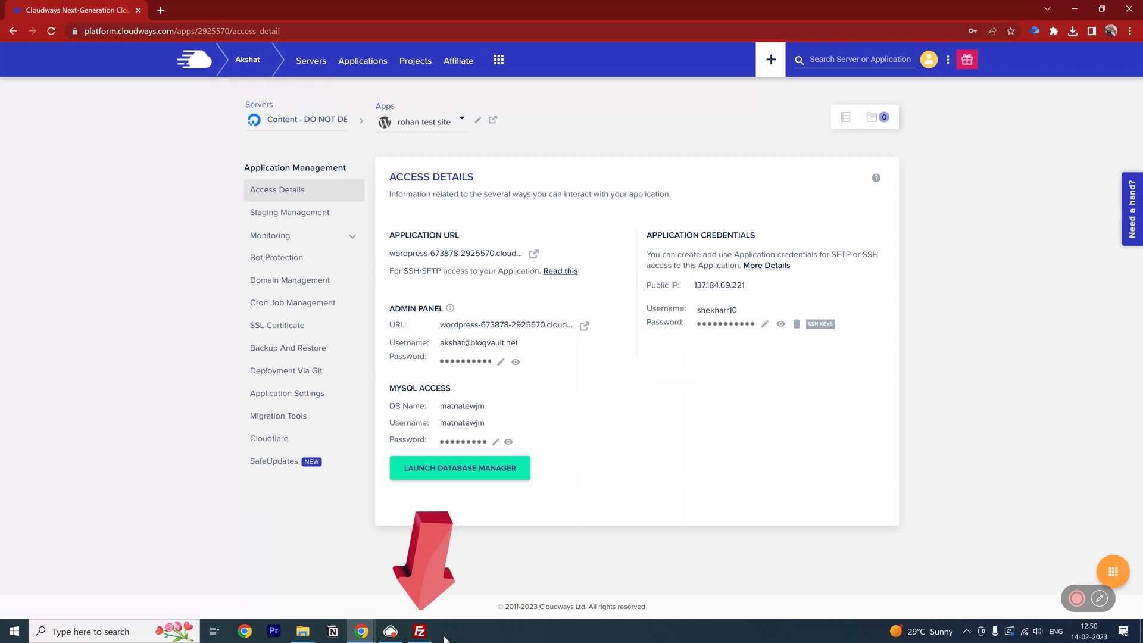
Step: Dock FileZilla beside the Cloudways page and paste the server's public IP as host
click(422, 632)
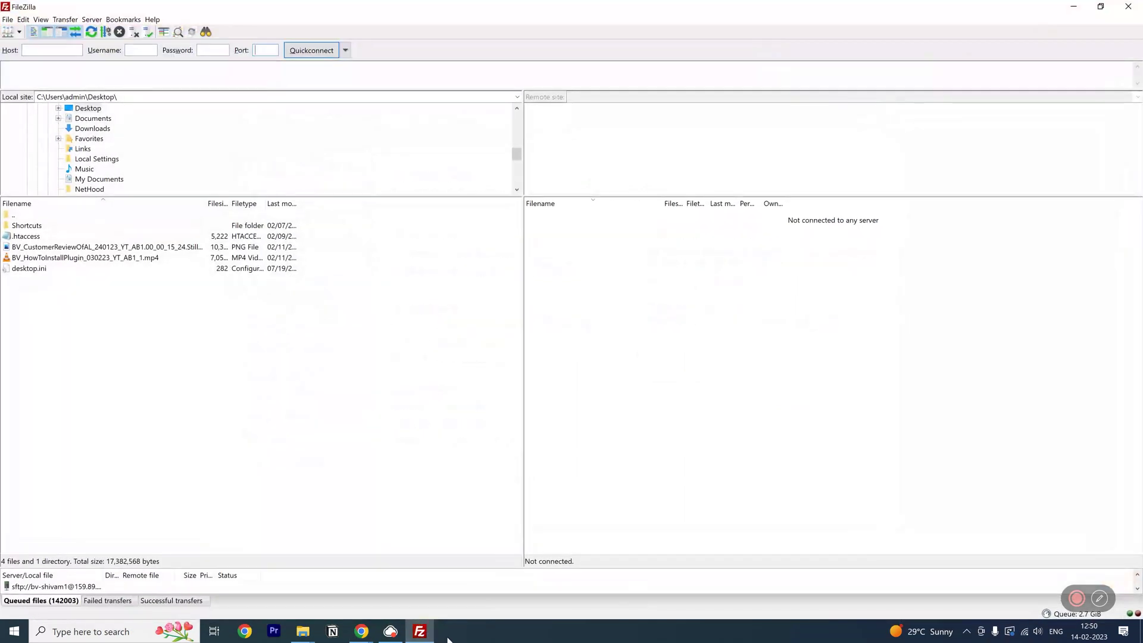
drag(731, 12, 0, 244)
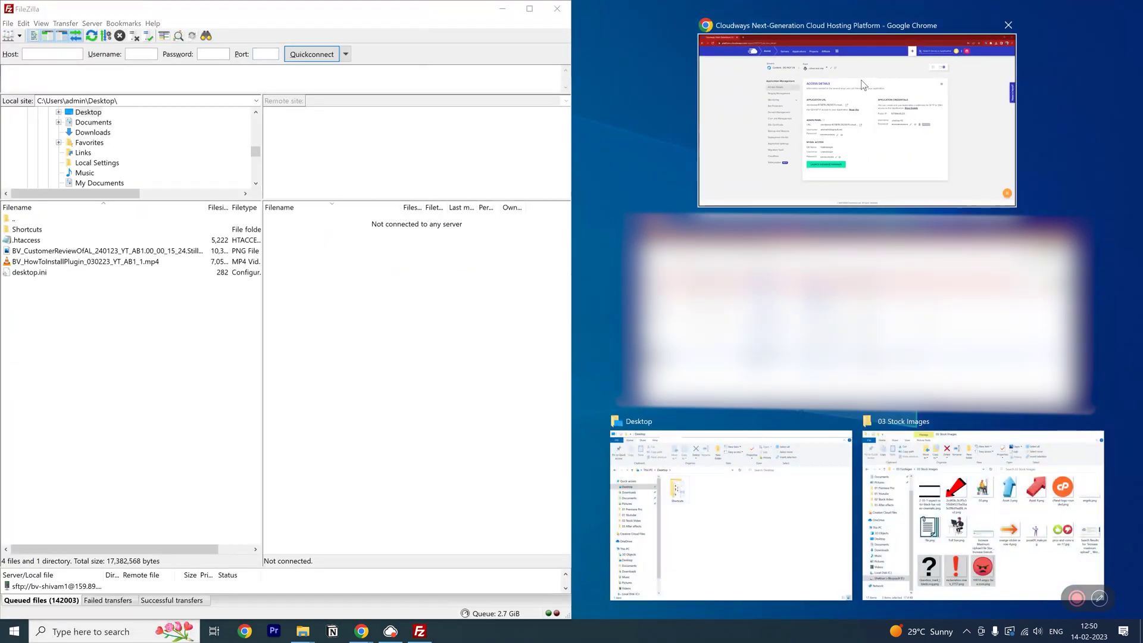
click(863, 84)
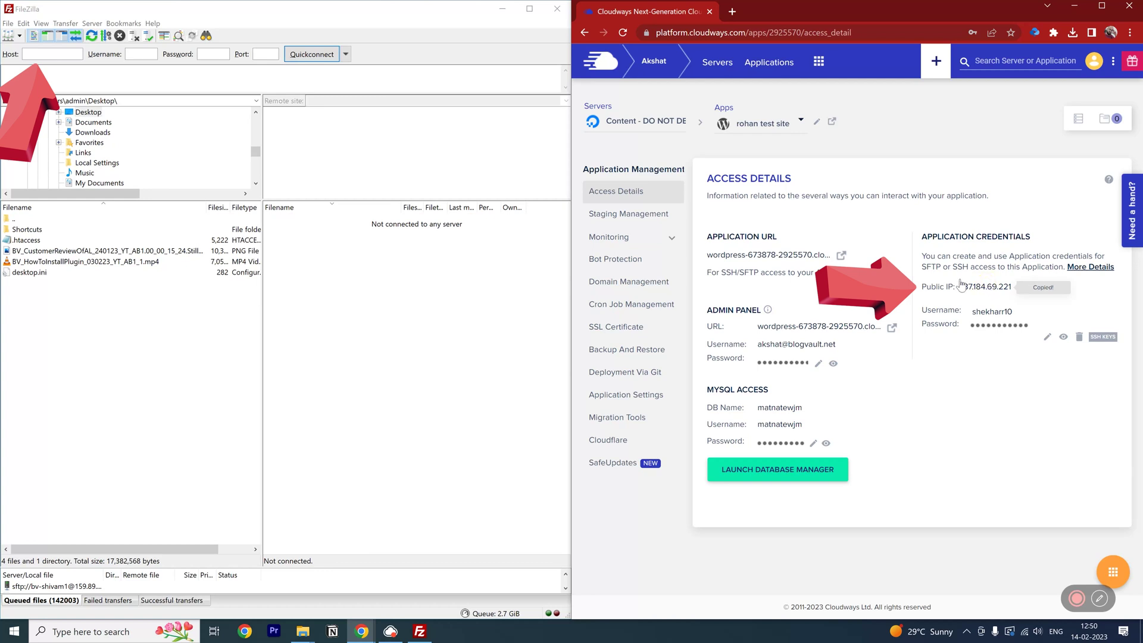
click(48, 55)
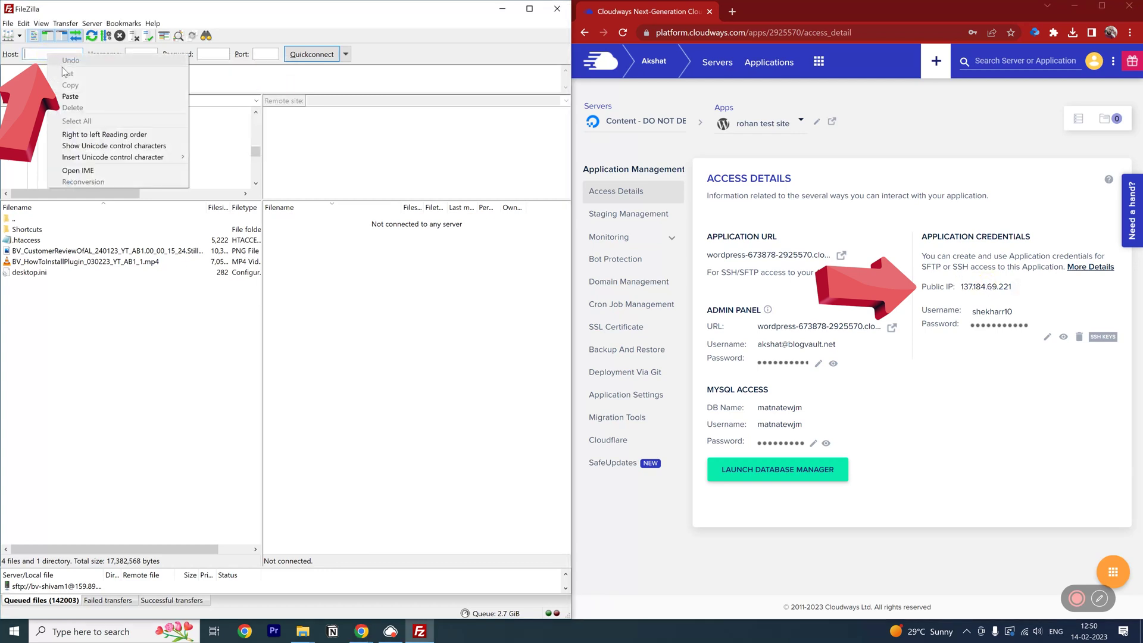
click(70, 96)
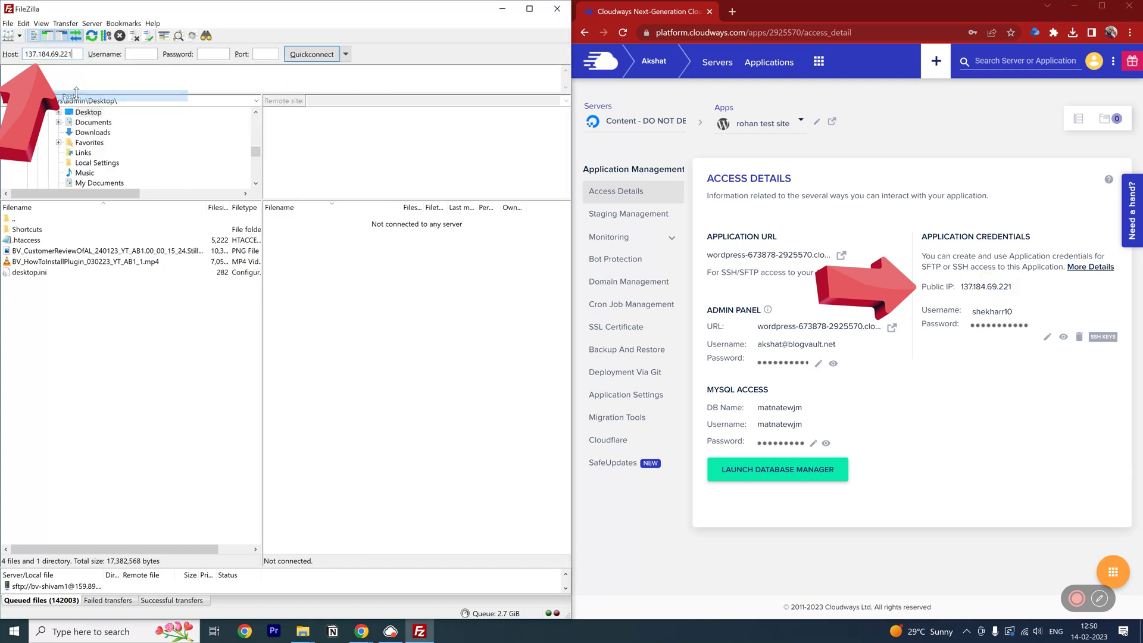
Step: Copy the SFTP username and password from Cloudways into FileZilla's Quickconnect fields
click(1002, 316)
right_click(136, 54)
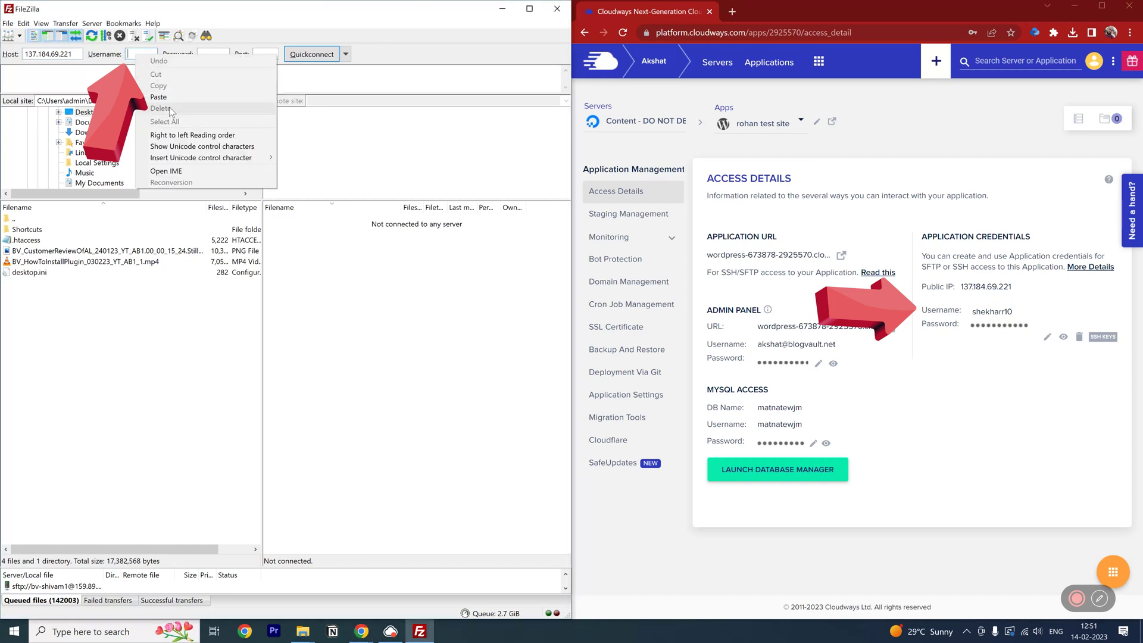
click(173, 99)
click(1007, 327)
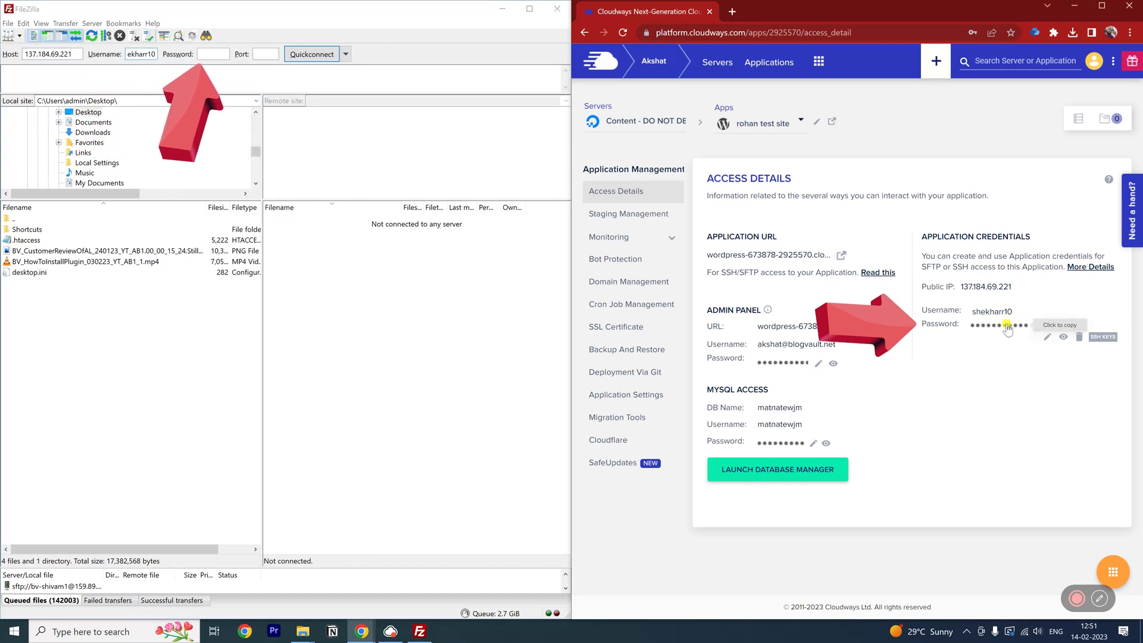
right_click(213, 54)
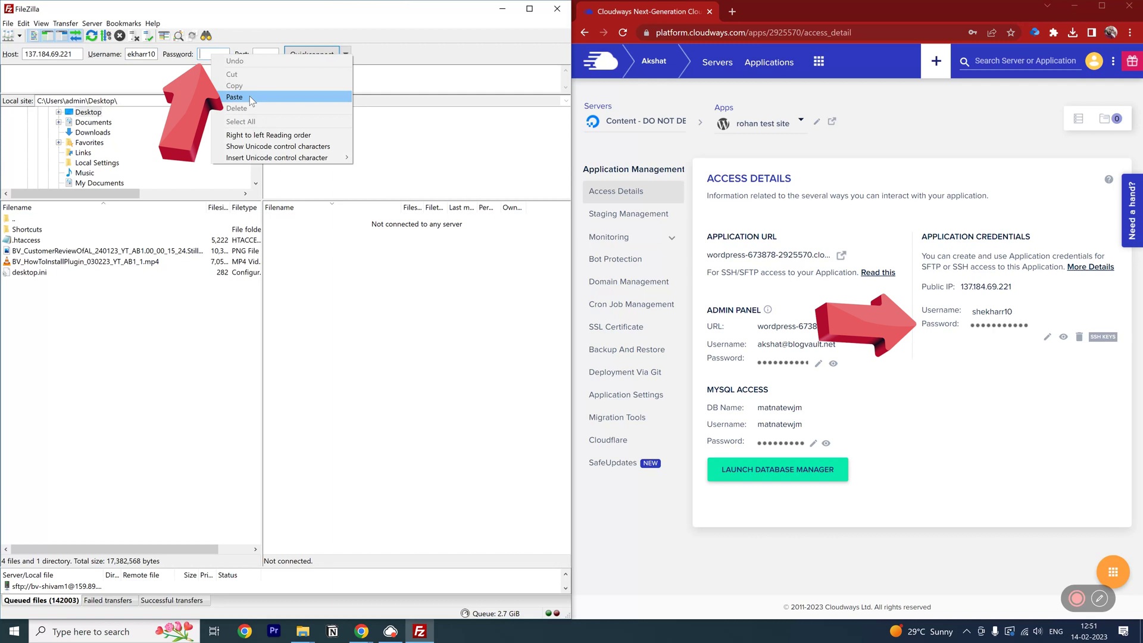
click(250, 99)
Step: Connect over SFTP on port 22 and maximize the FileZilla window
click(267, 55)
text(22)
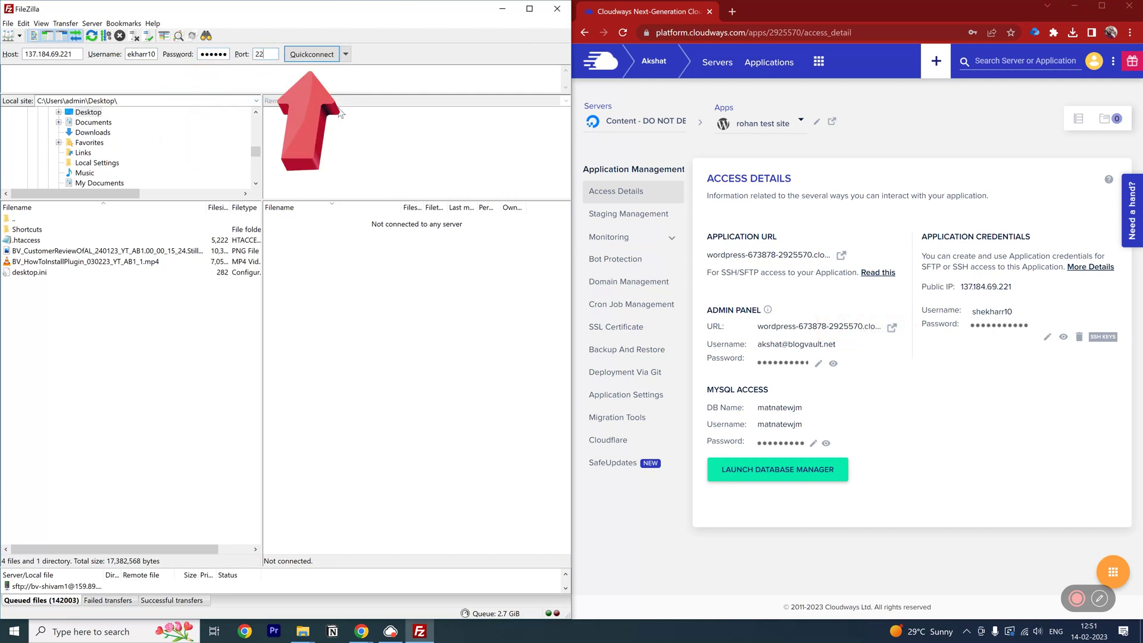
click(320, 56)
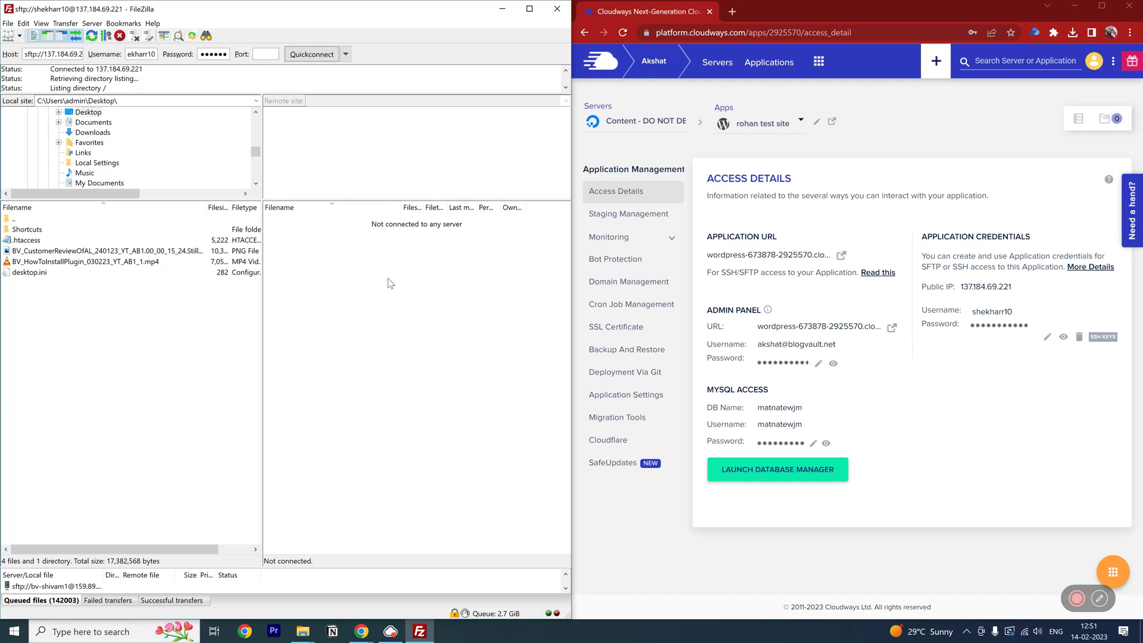
click(528, 9)
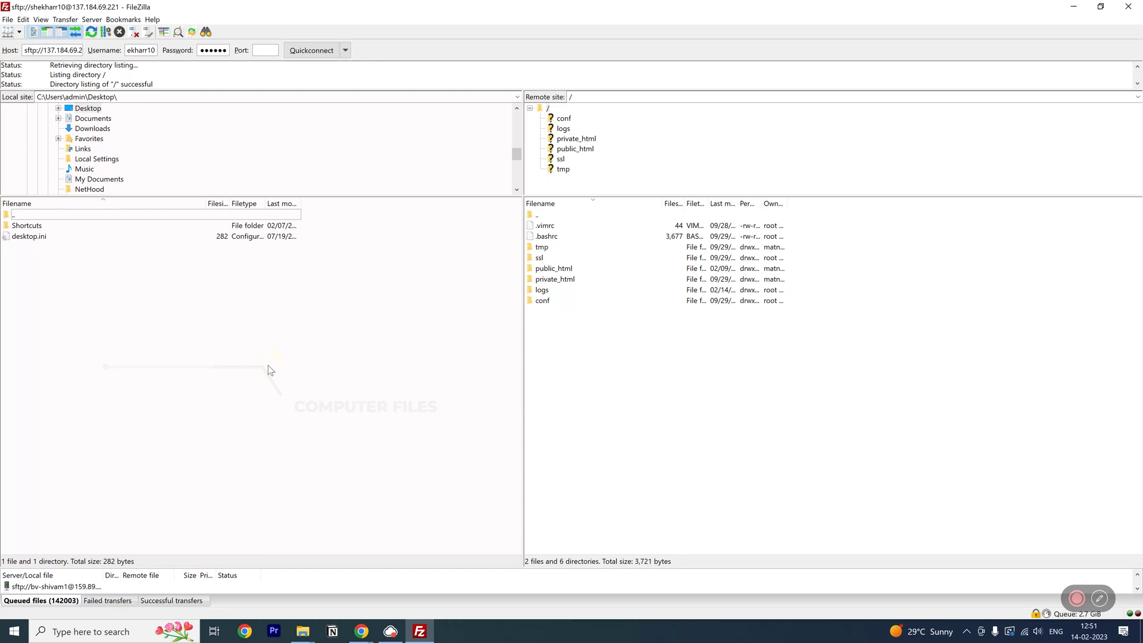
Step: Download .htaccess from the server's public_html to the Desktop, then show the desktop
click(768, 438)
double_click(568, 268)
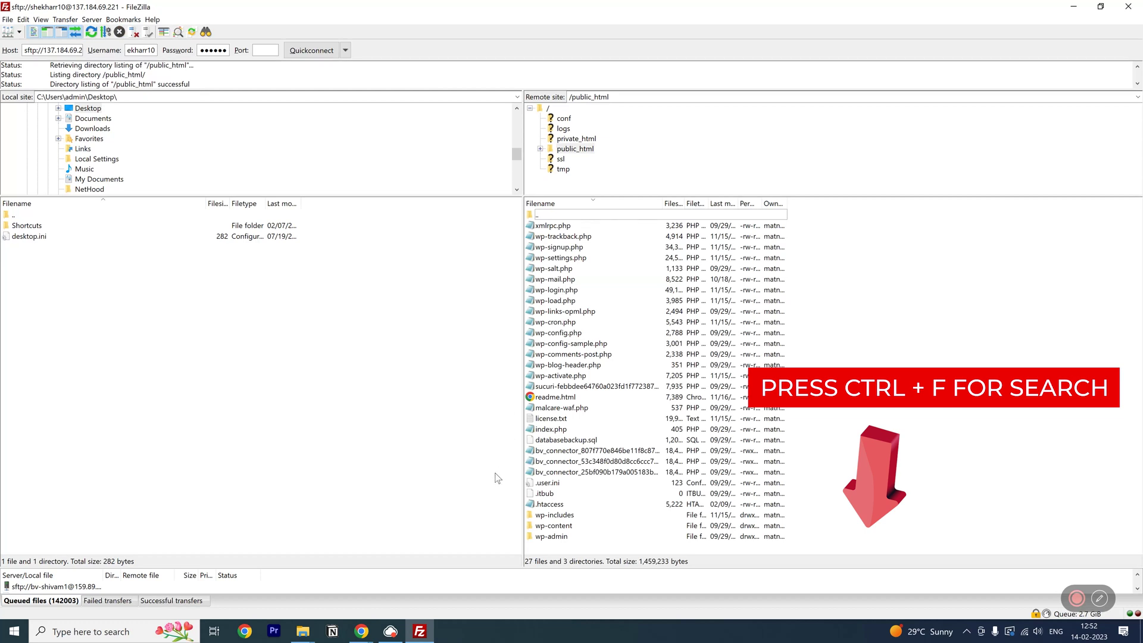
key(ctrl+f)
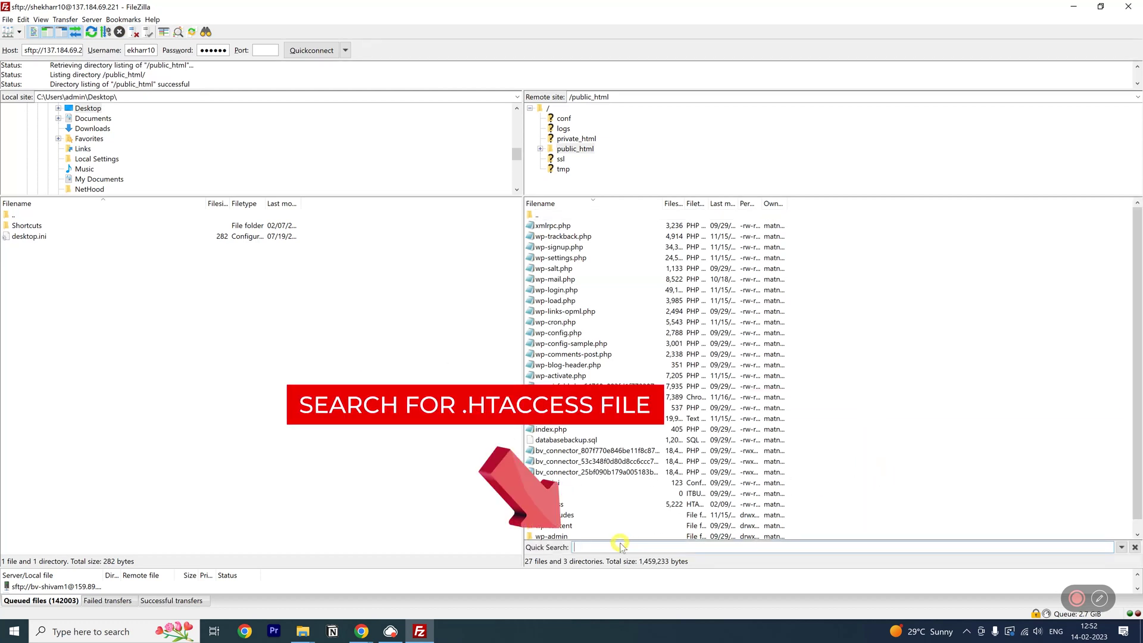
text(ht)
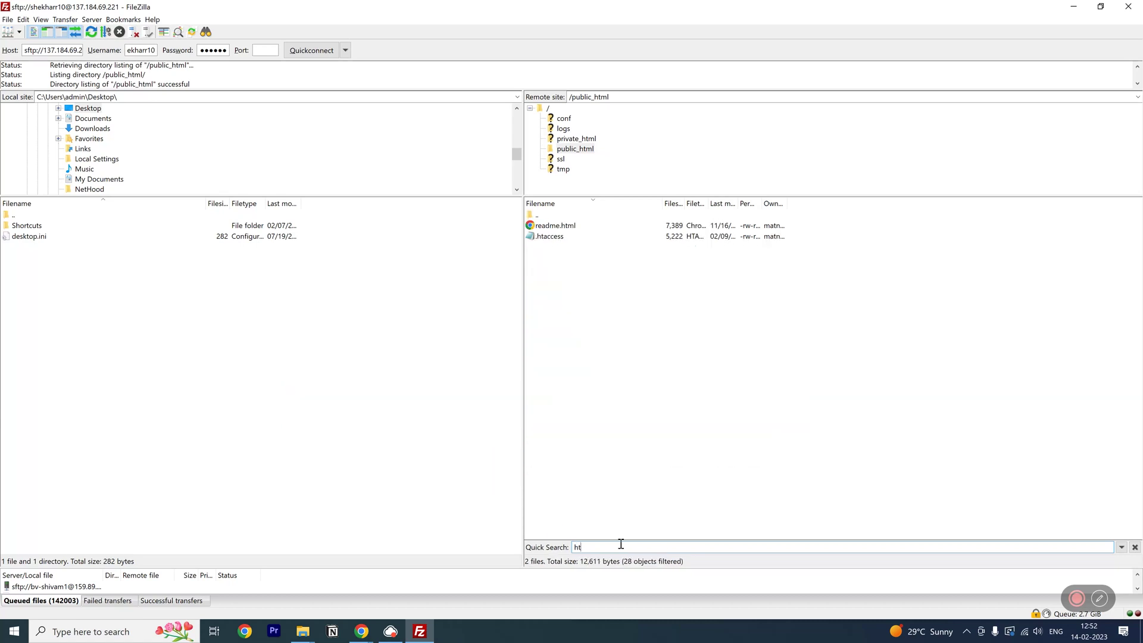
click(552, 238)
right_click(552, 238)
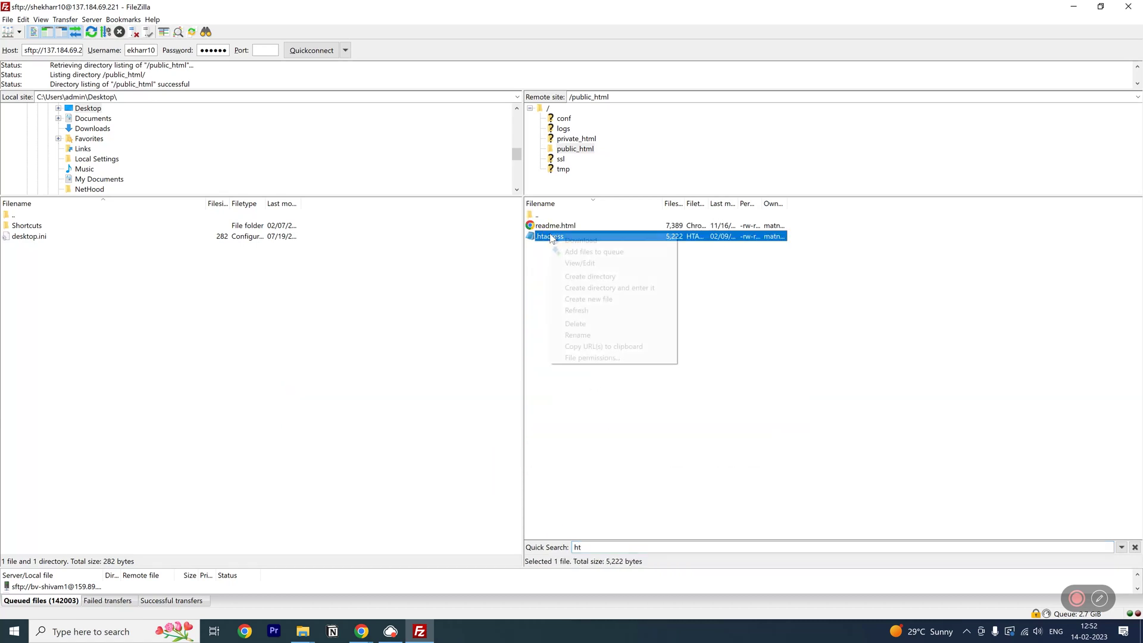
click(580, 240)
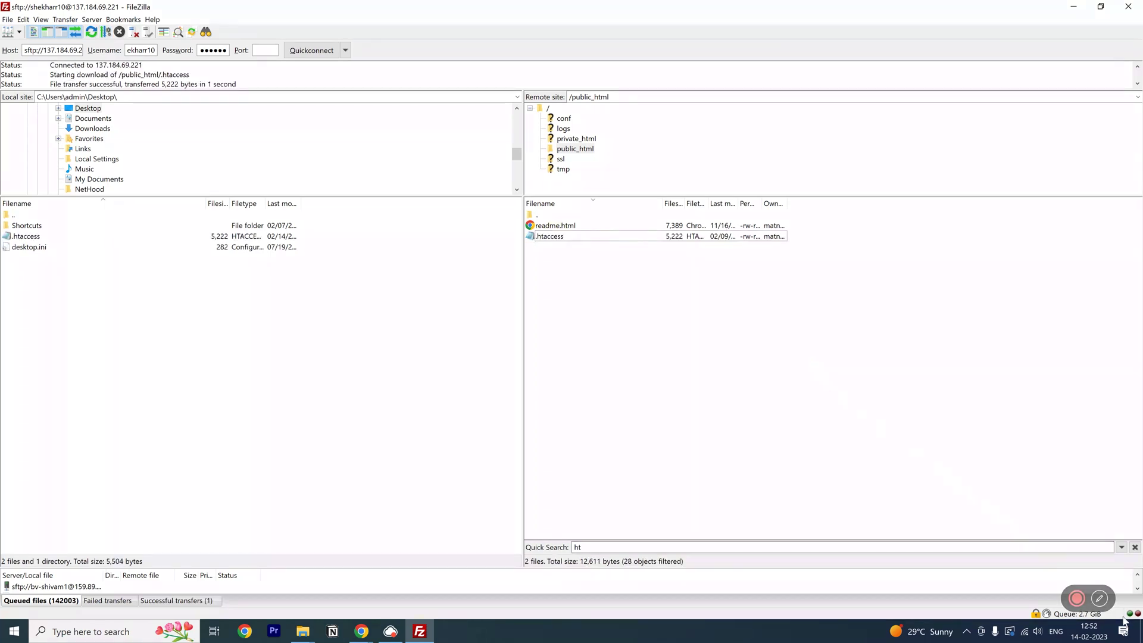
key(super+d)
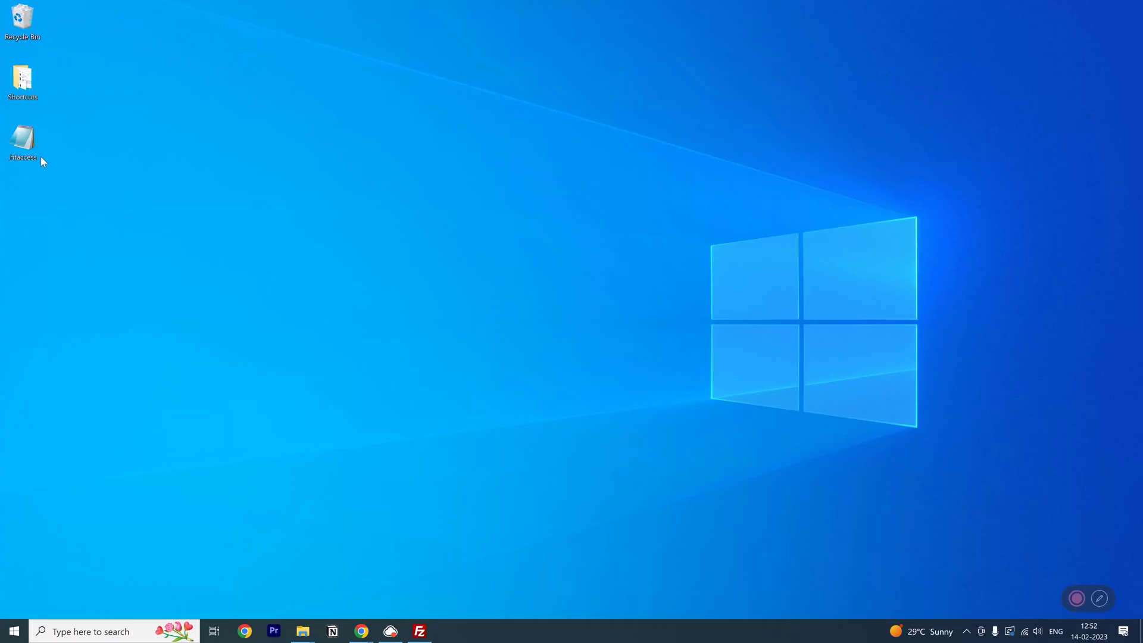
Step: Open the downloaded .htaccess in Notepad, making Notepad the default app
right_click(34, 149)
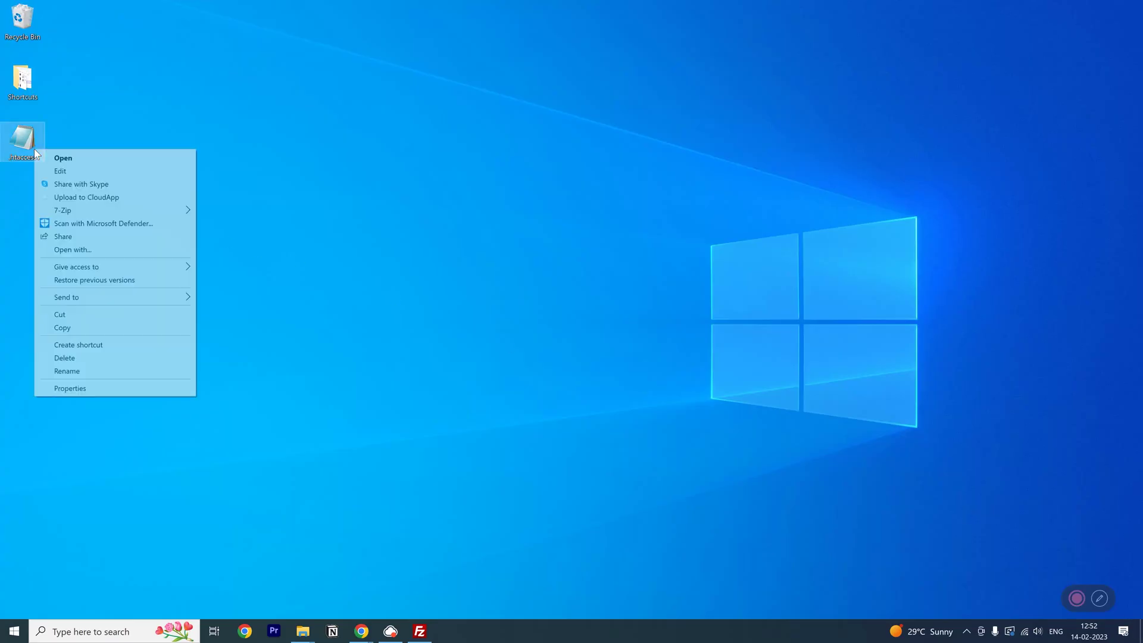
click(105, 250)
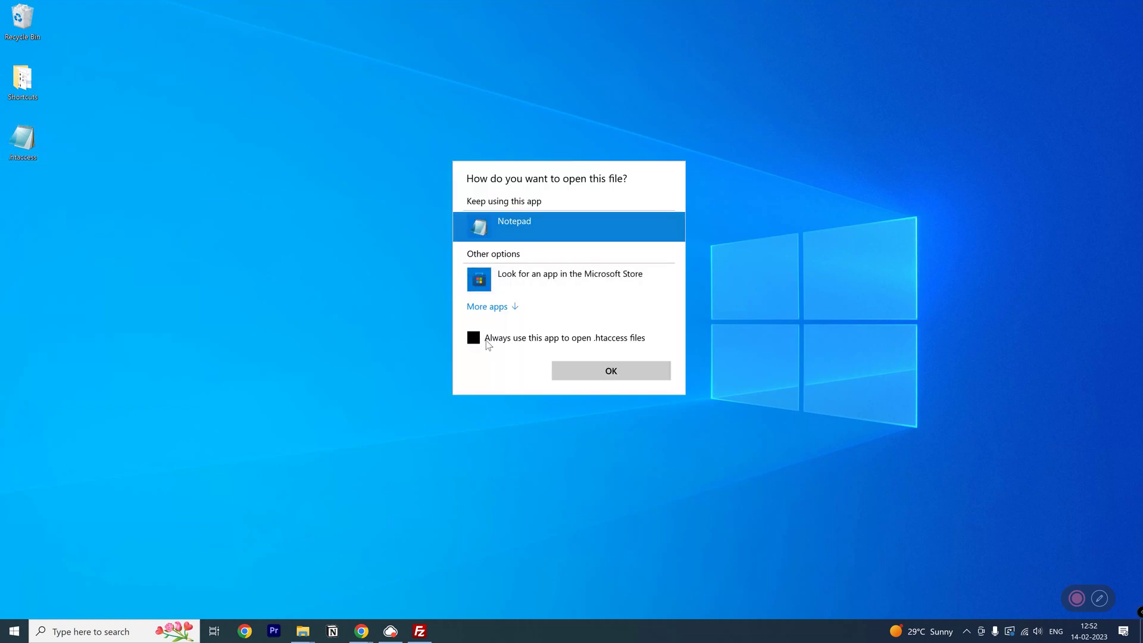
click(487, 345)
click(588, 371)
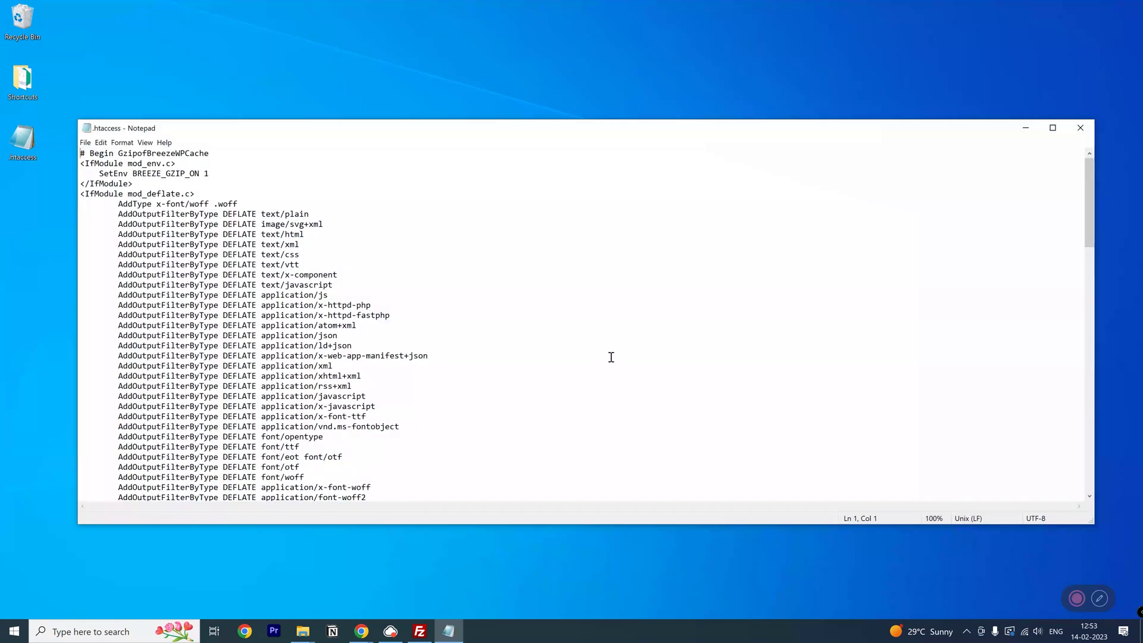
Step: Append php_value lines: 128M upload and post limits, 300 execution and input times
scroll(611, 357, down, 4)
scroll(610, 357, down, 6)
scroll(611, 356, down, 5)
scroll(611, 356, down, 2)
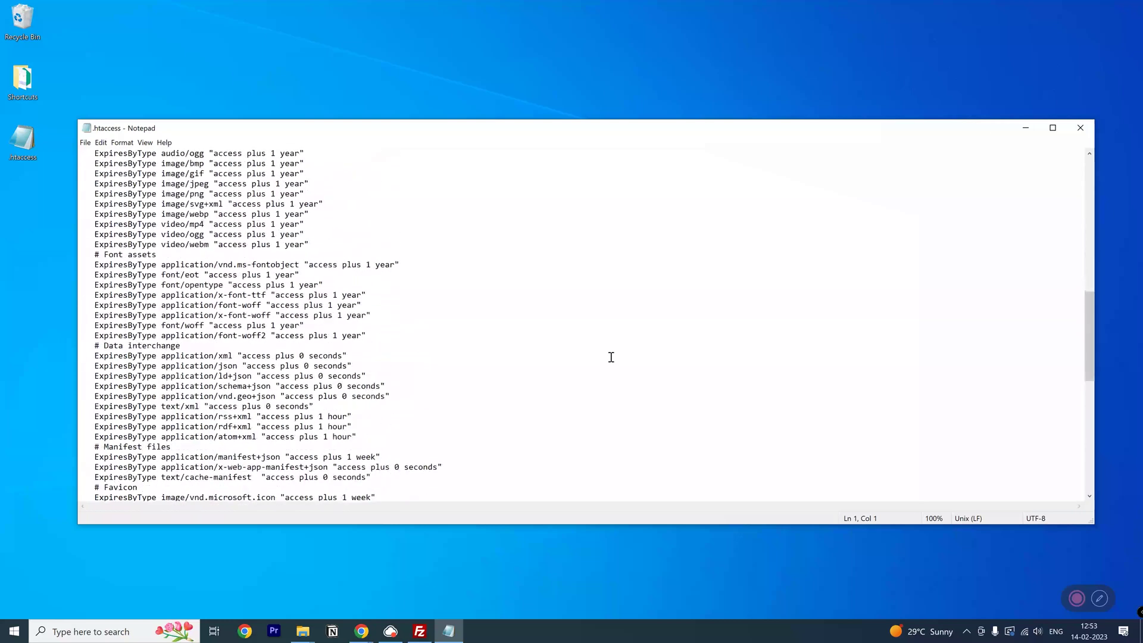
scroll(611, 357, down, 6)
scroll(610, 356, down, 5)
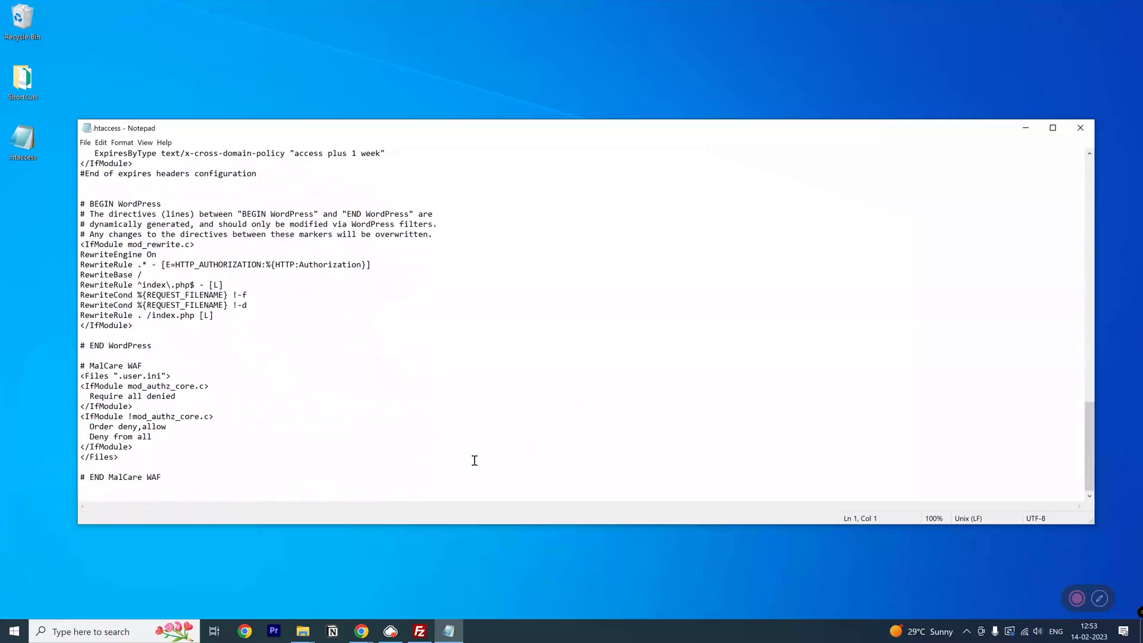
text(php_value upload_max_filesize 128M php_value post_max_size 128M php_value max_execution_time 300 php_value max_input_time 300)
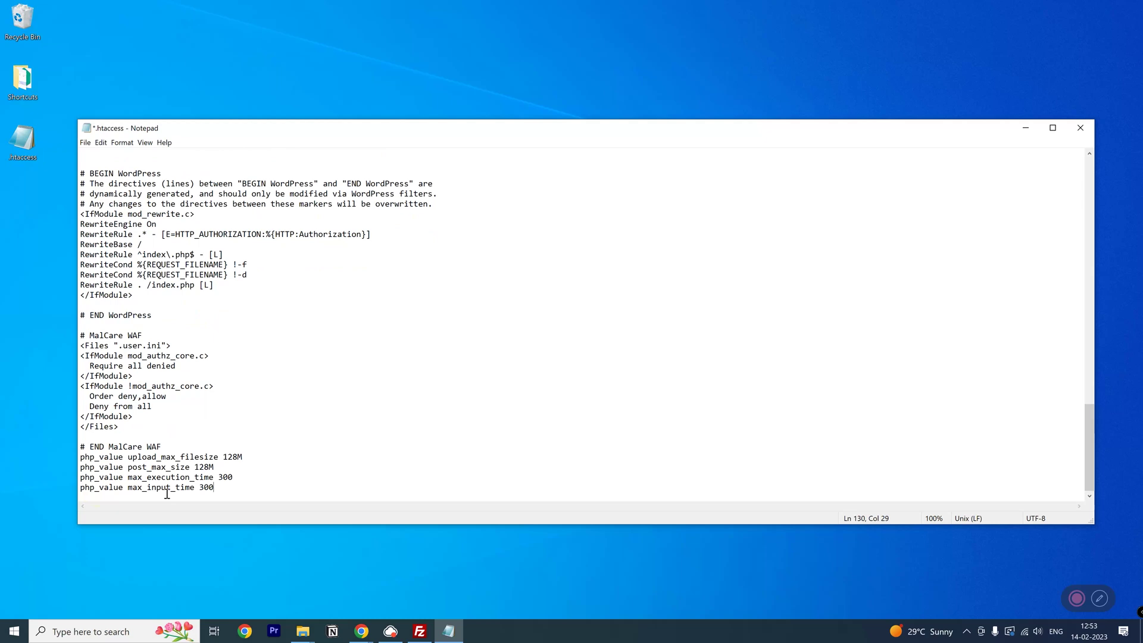
drag(228, 490, 70, 464)
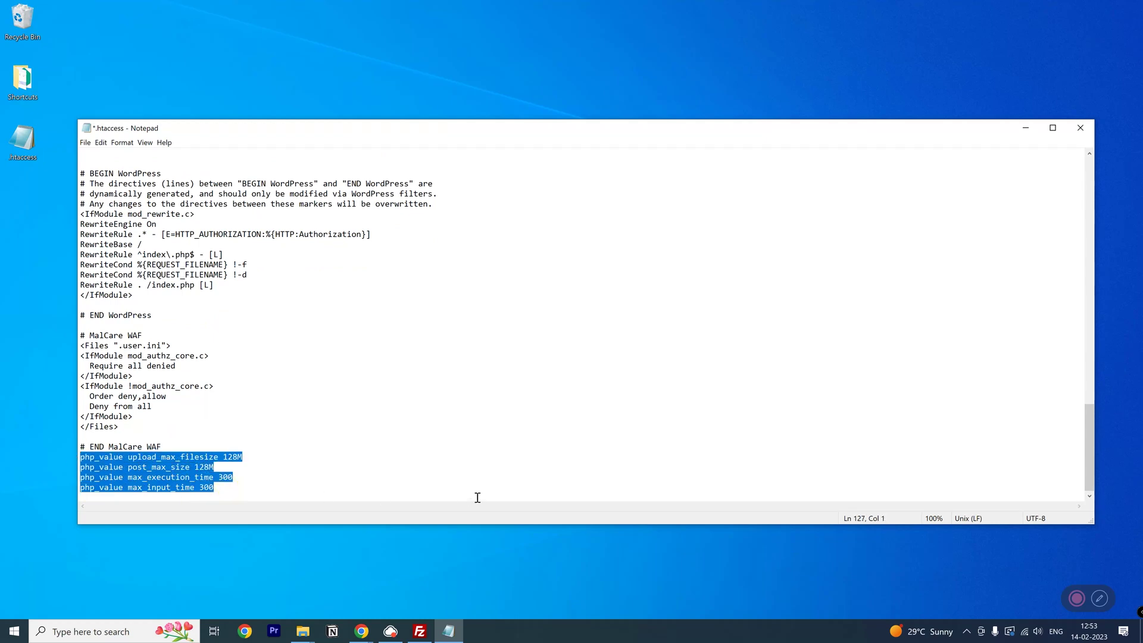
Step: Save the edited .htaccess and close Notepad
click(85, 143)
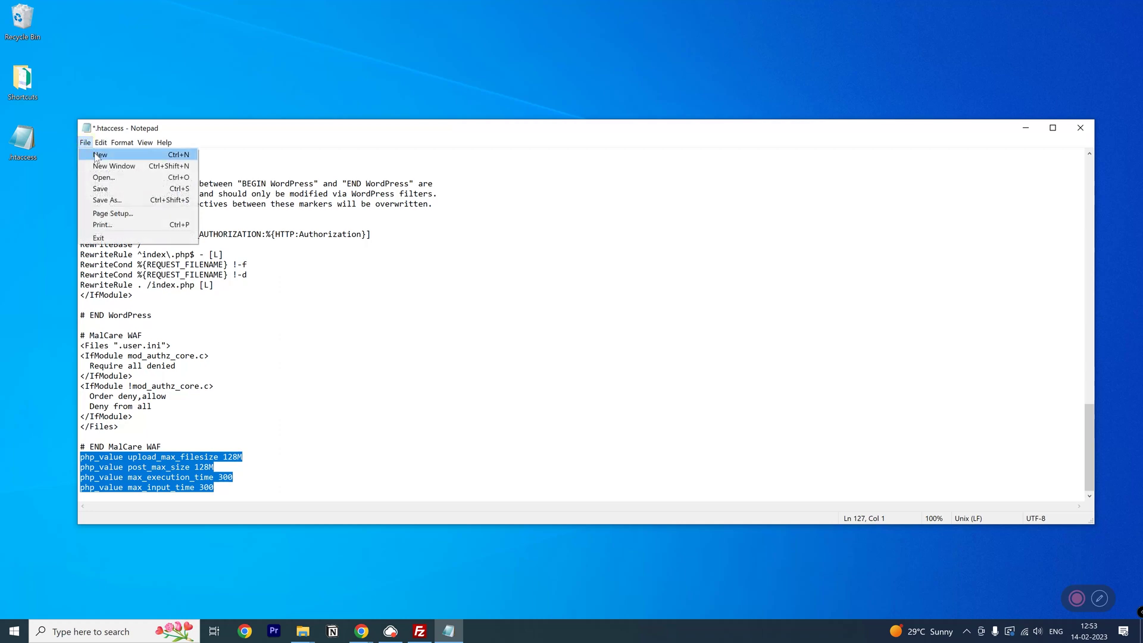
click(107, 188)
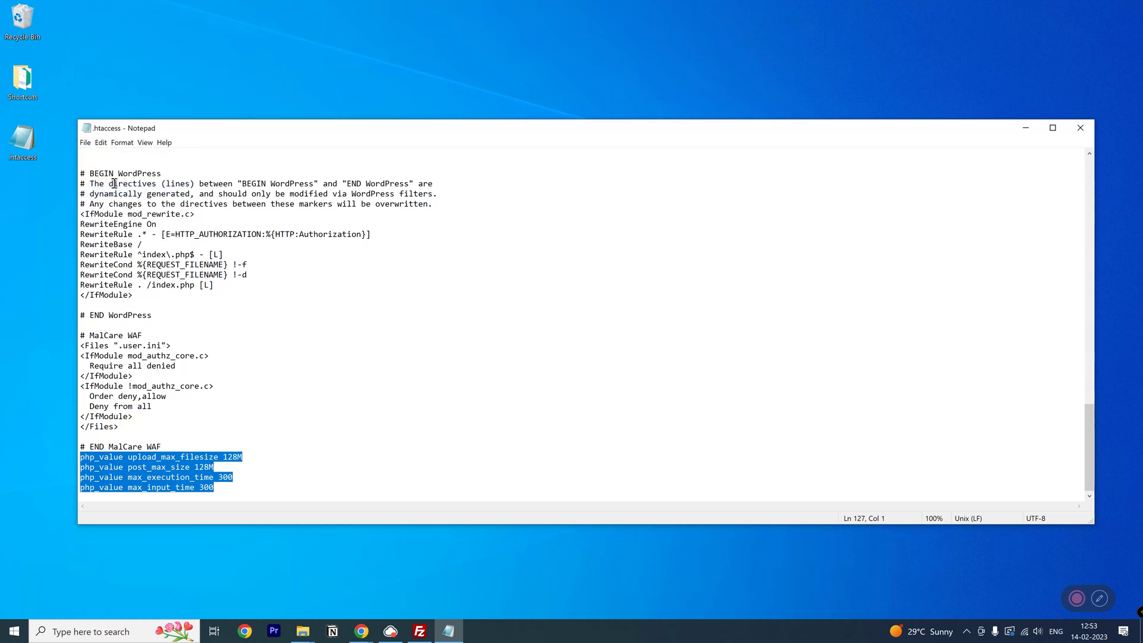
click(1076, 130)
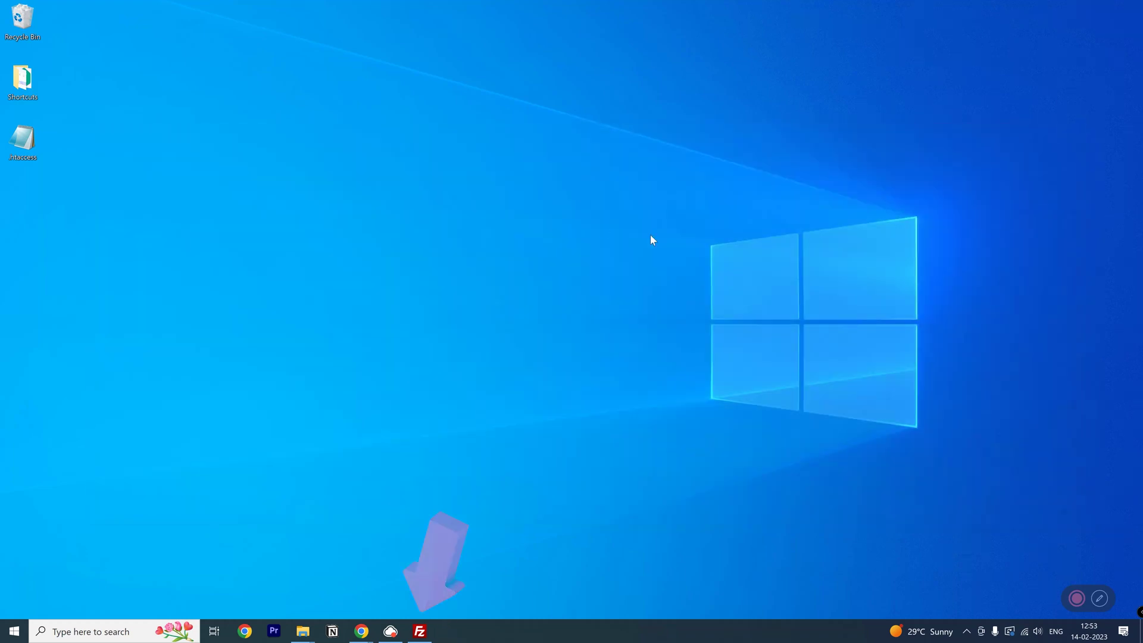
Step: Upload the edited Desktop .htaccess to public_html, choosing Overwrite for the existing file
click(420, 625)
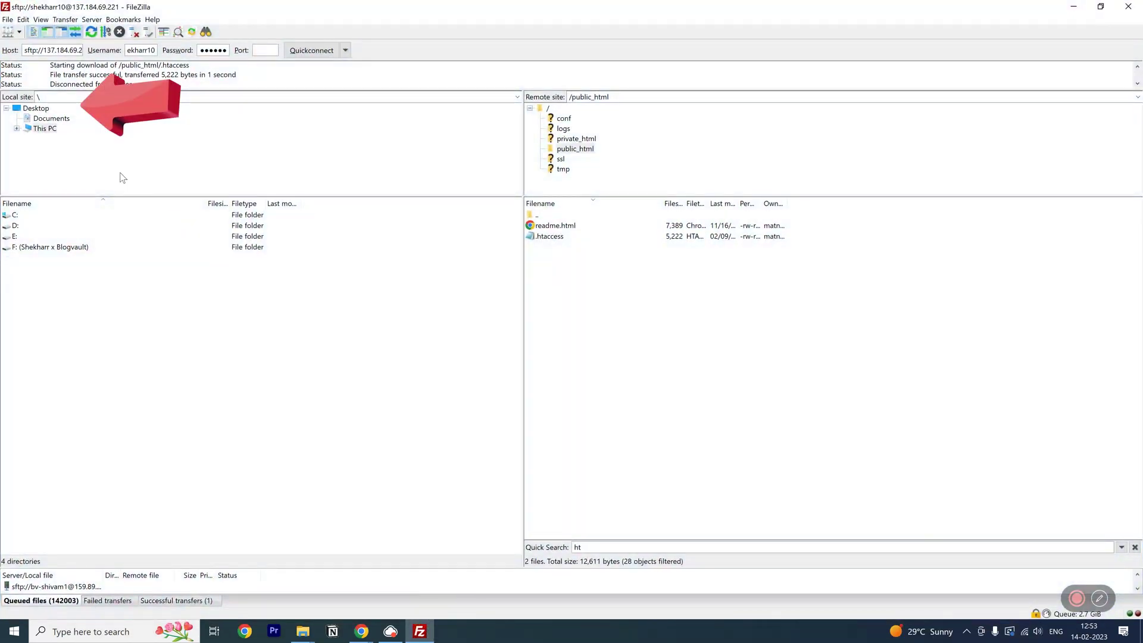
click(34, 109)
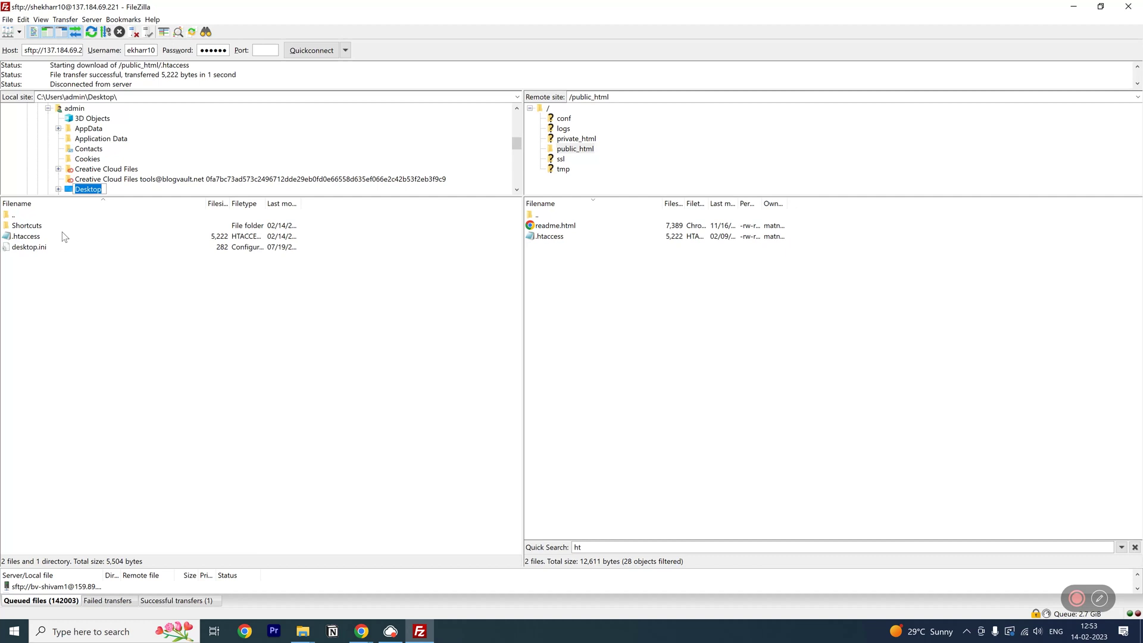
click(37, 237)
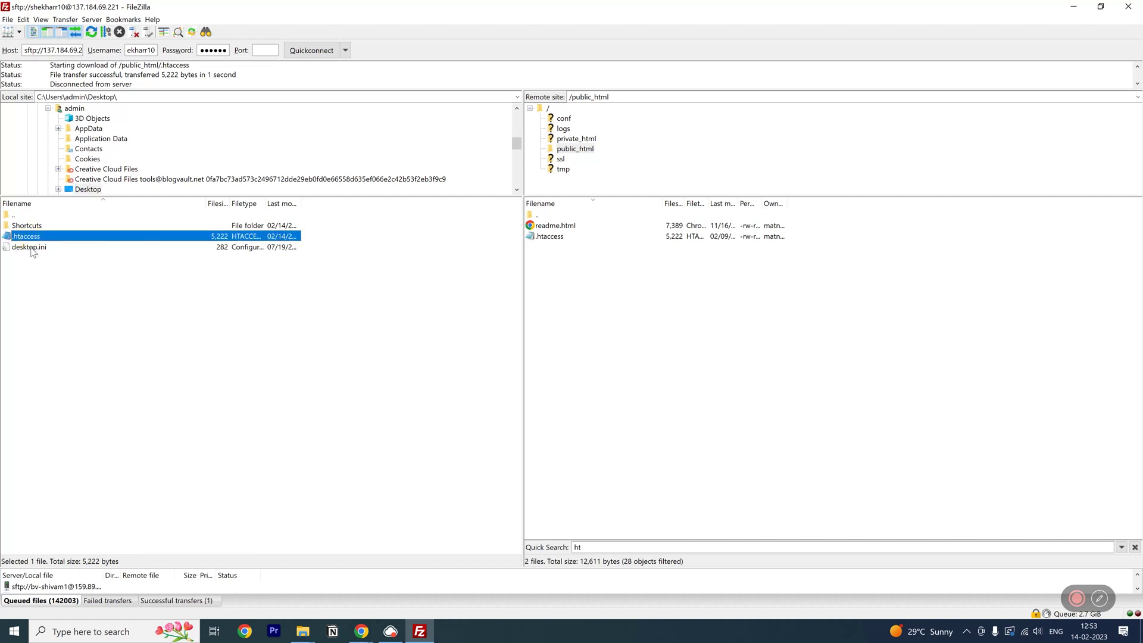
right_click(29, 238)
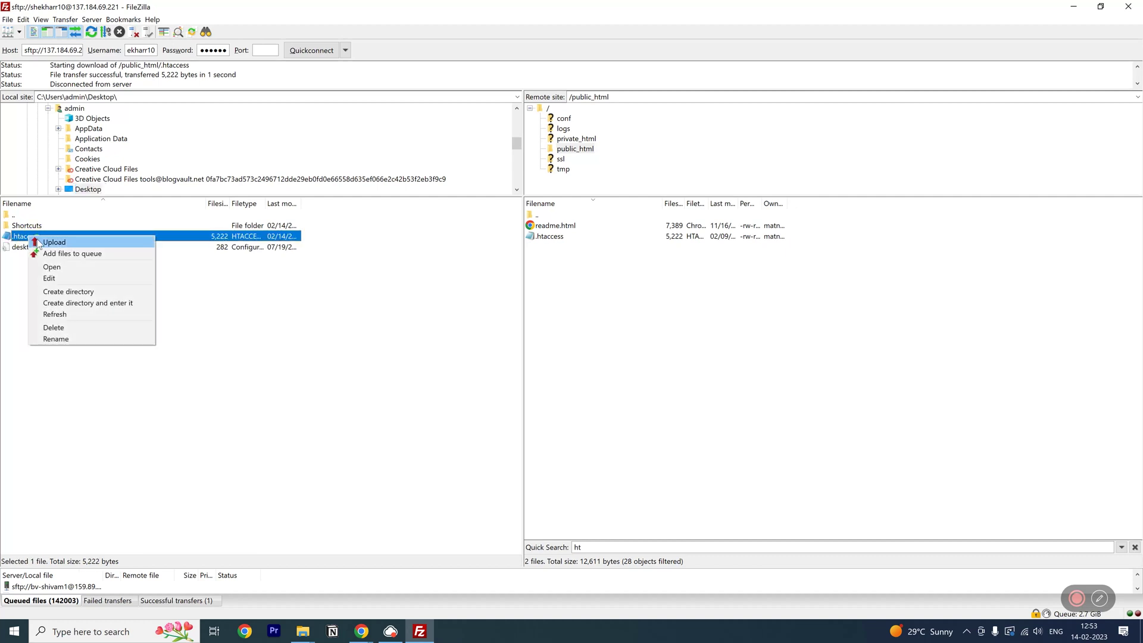
click(54, 242)
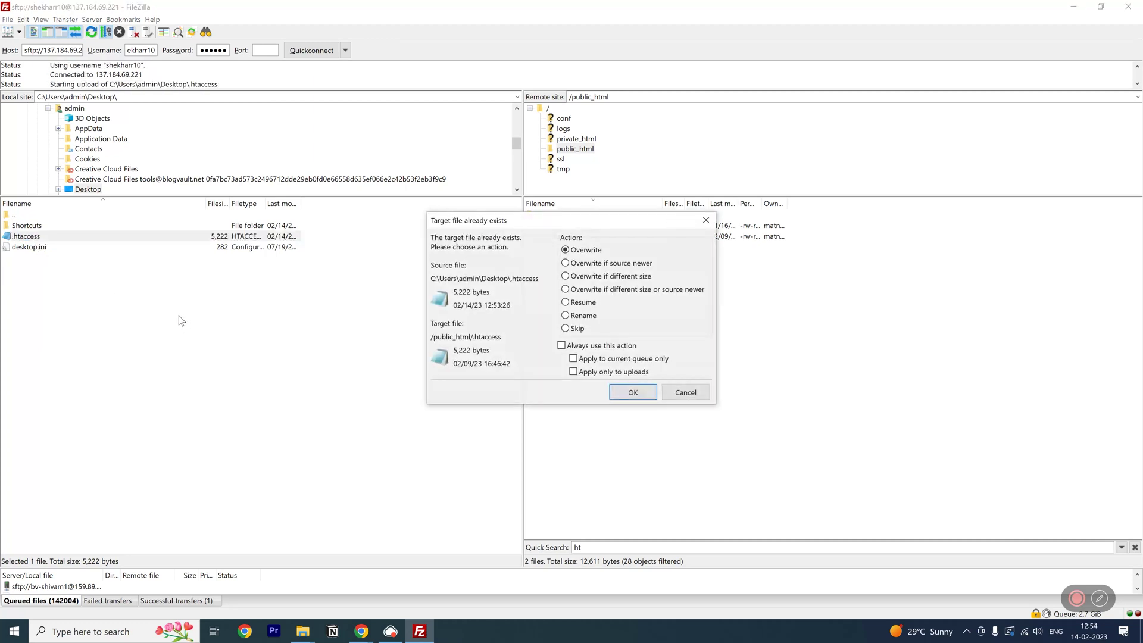
click(631, 396)
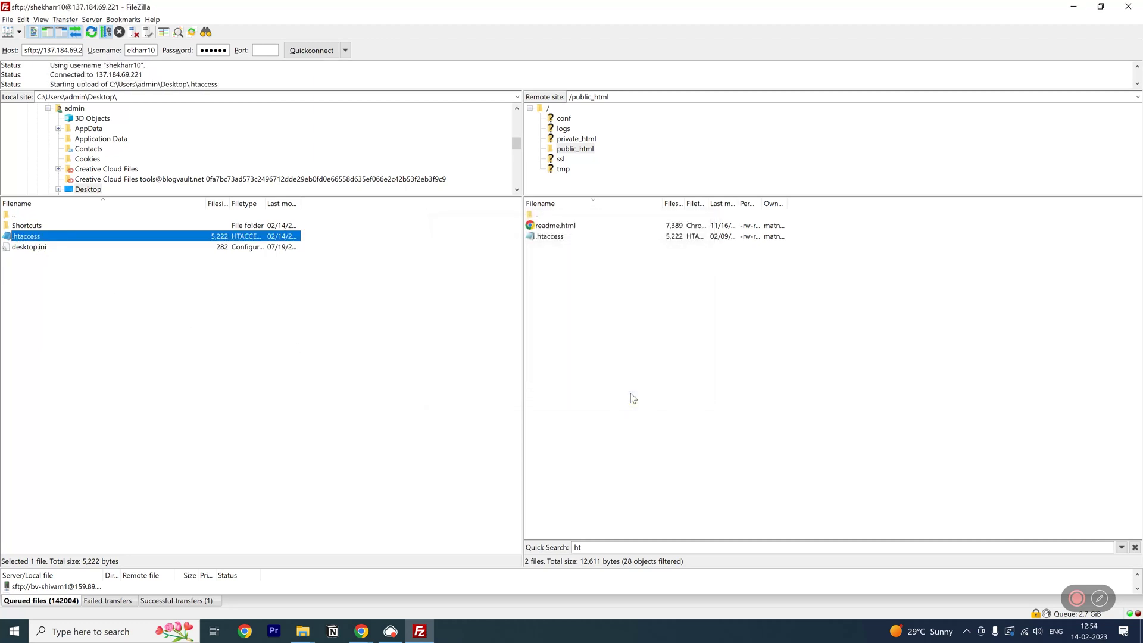